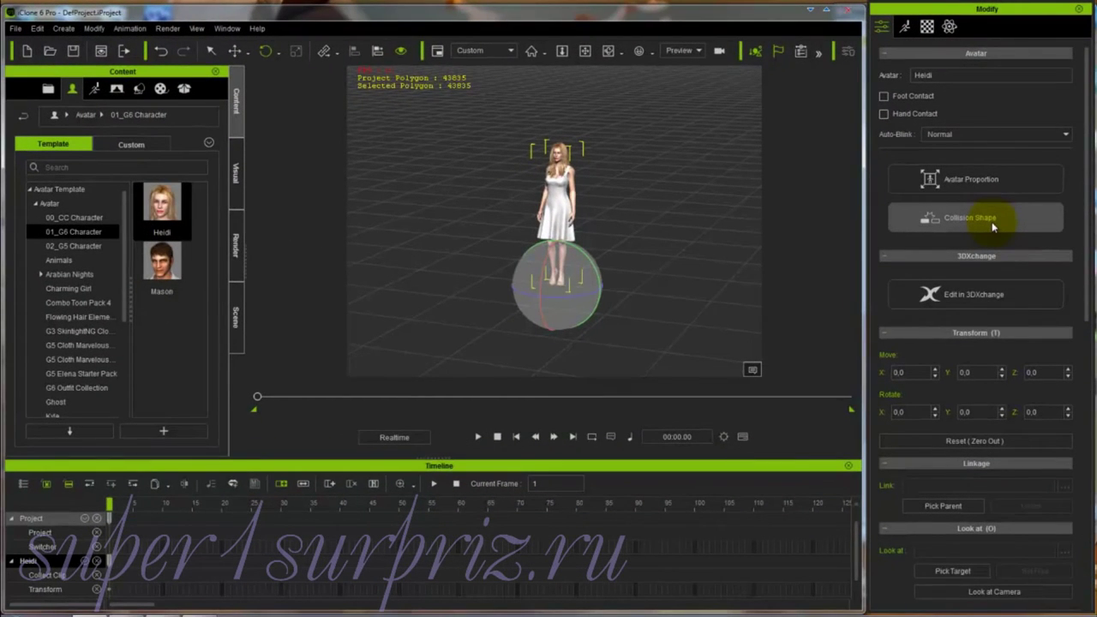
- Delete the Heidi avatar and load Gwynn from the 02_G5 Character library into the scene
key(Delete)
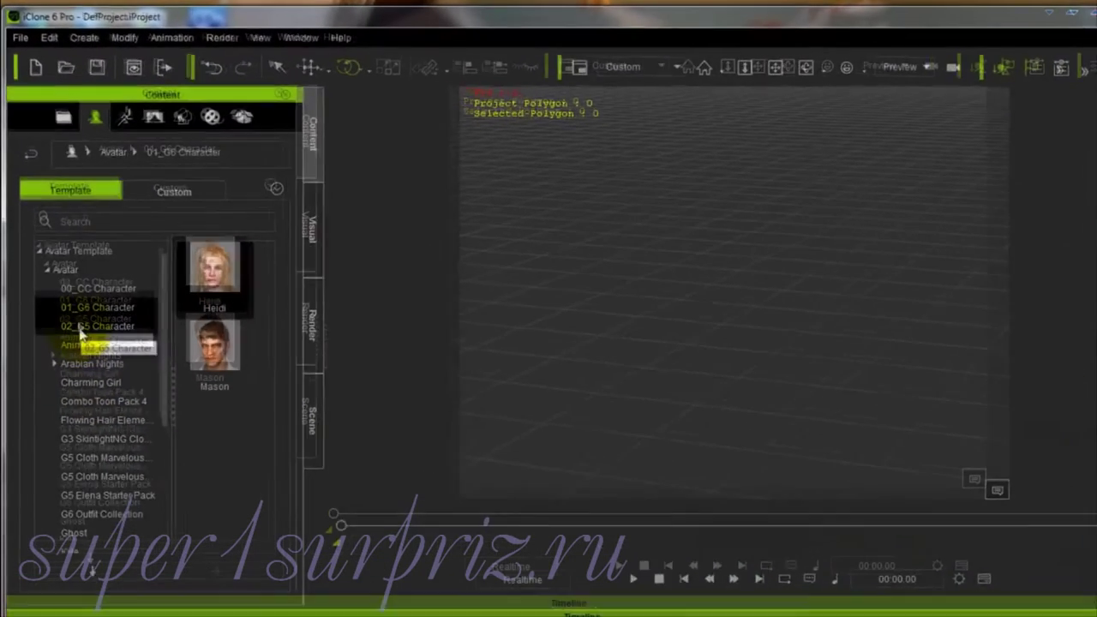
click(62, 248)
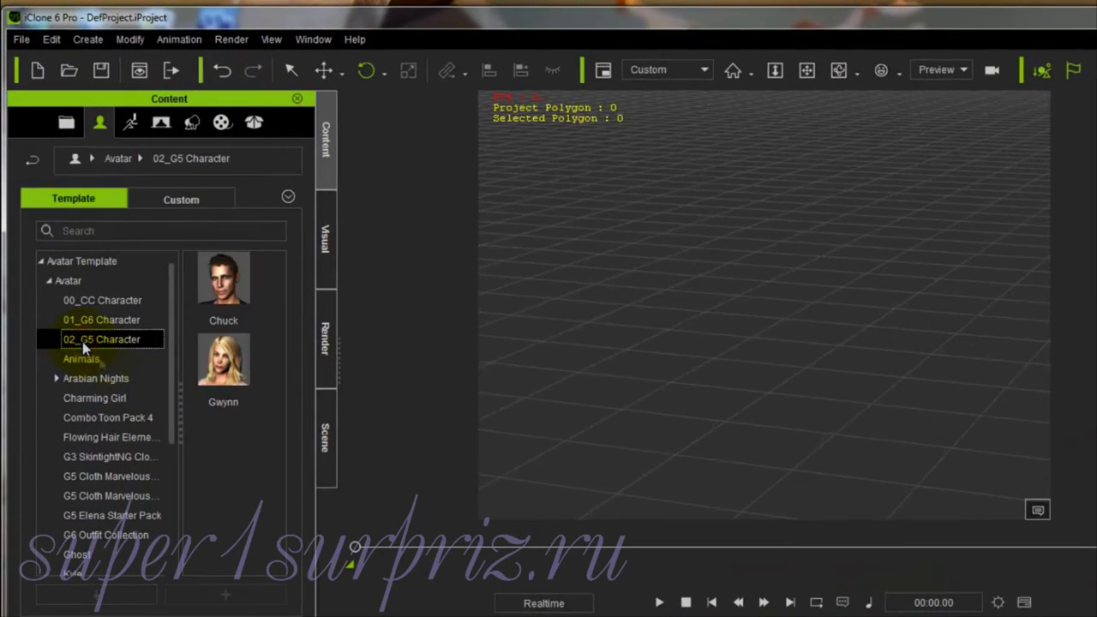
double_click(222, 370)
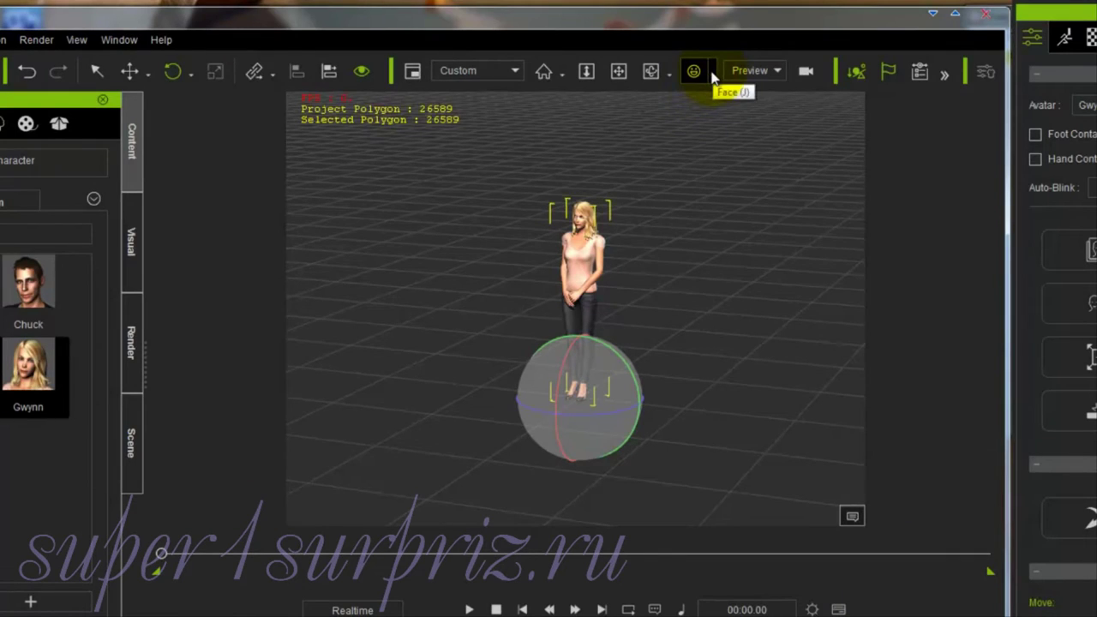
- Set the camera to the Face view, hide Gwynn's hair in the scene and select the avatar again
click(711, 73)
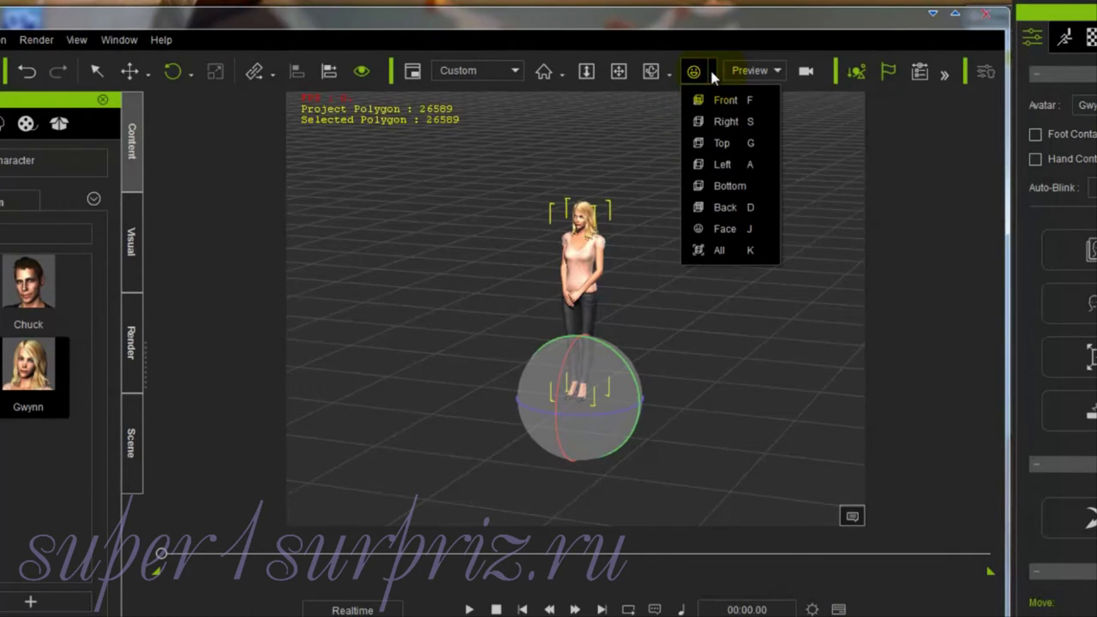
click(725, 230)
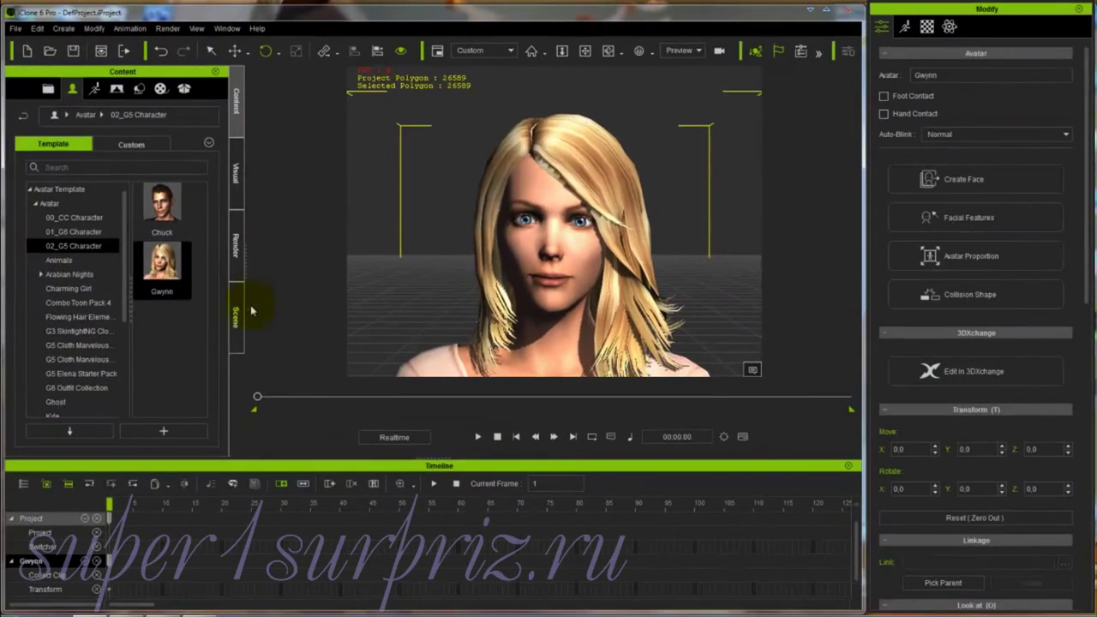
click(237, 314)
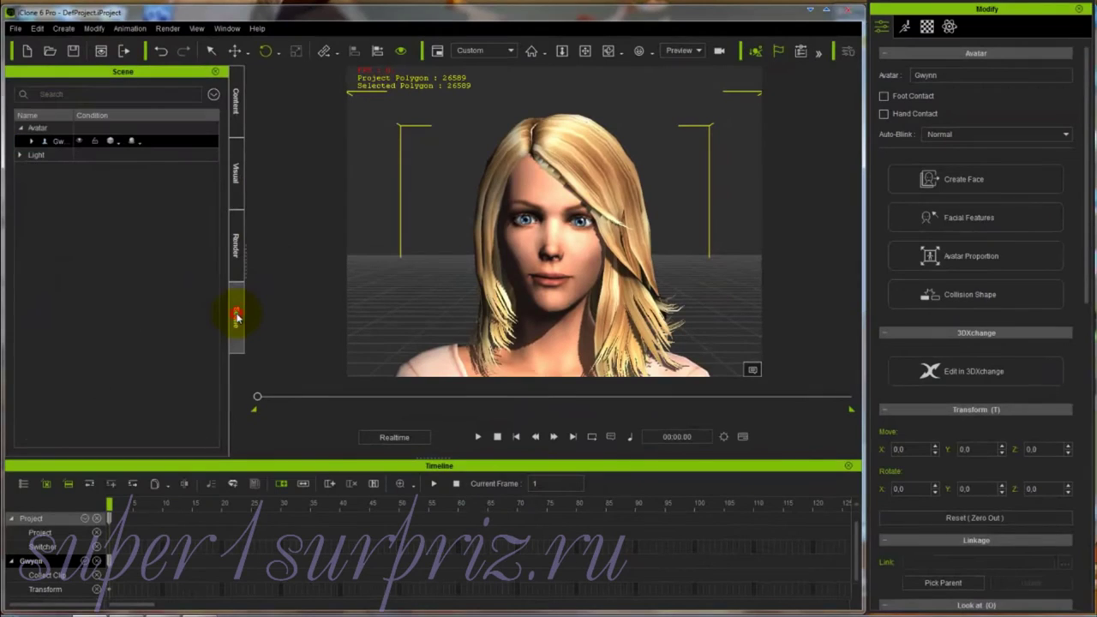
click(32, 141)
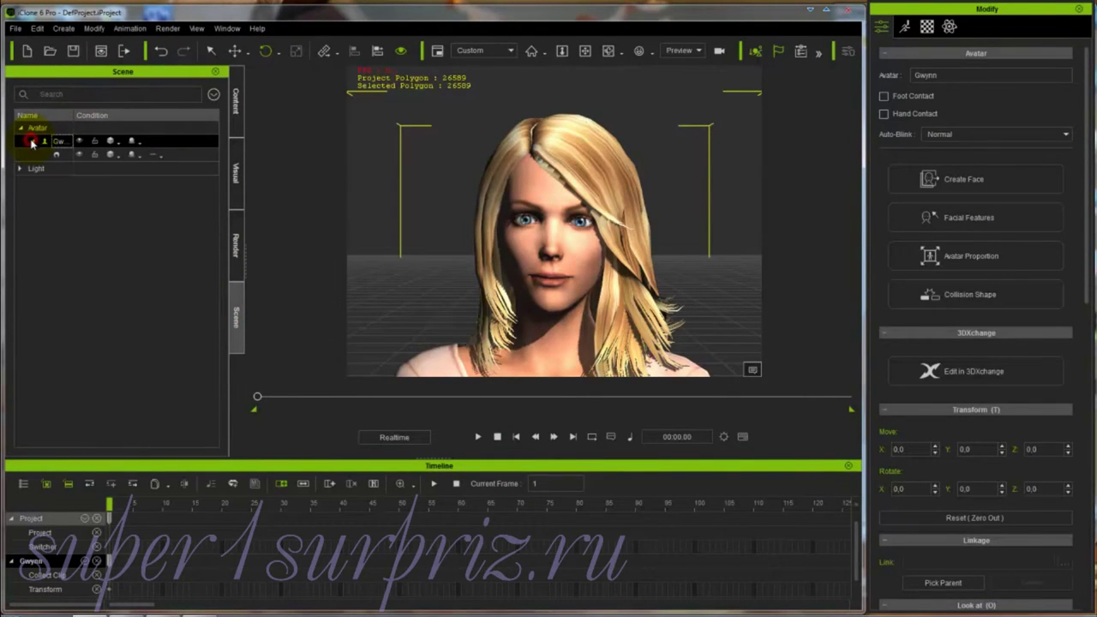
click(52, 155)
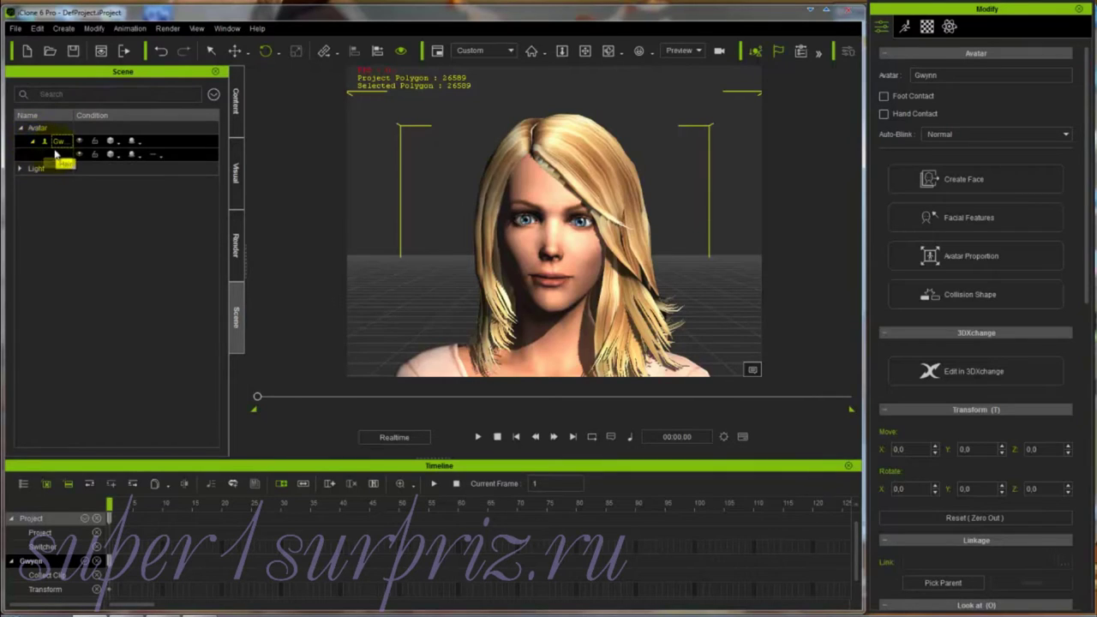
click(80, 155)
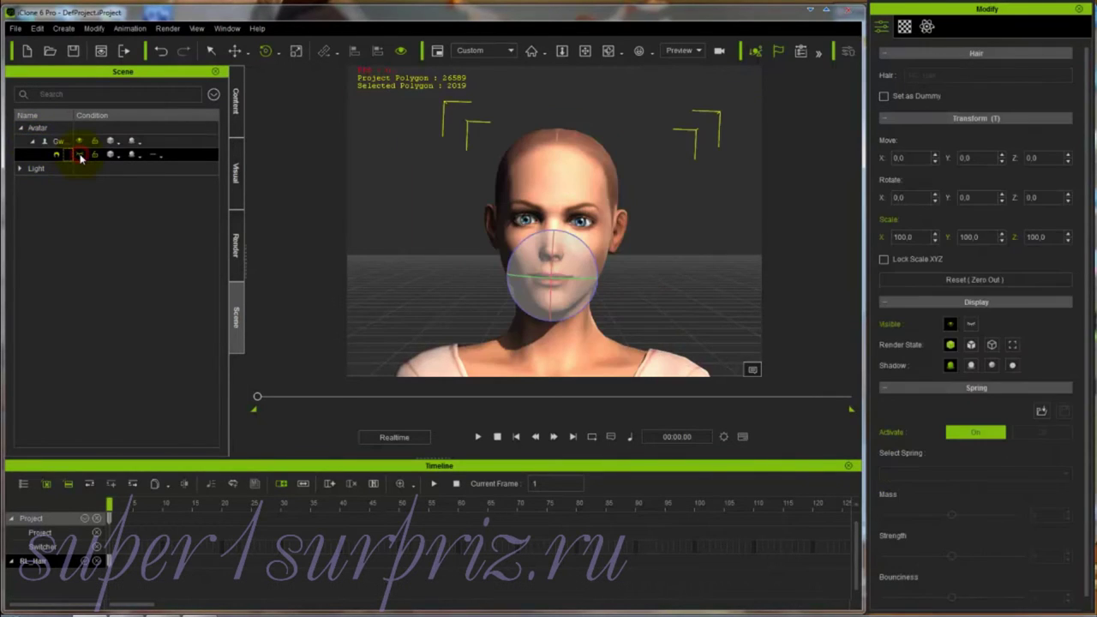
click(58, 141)
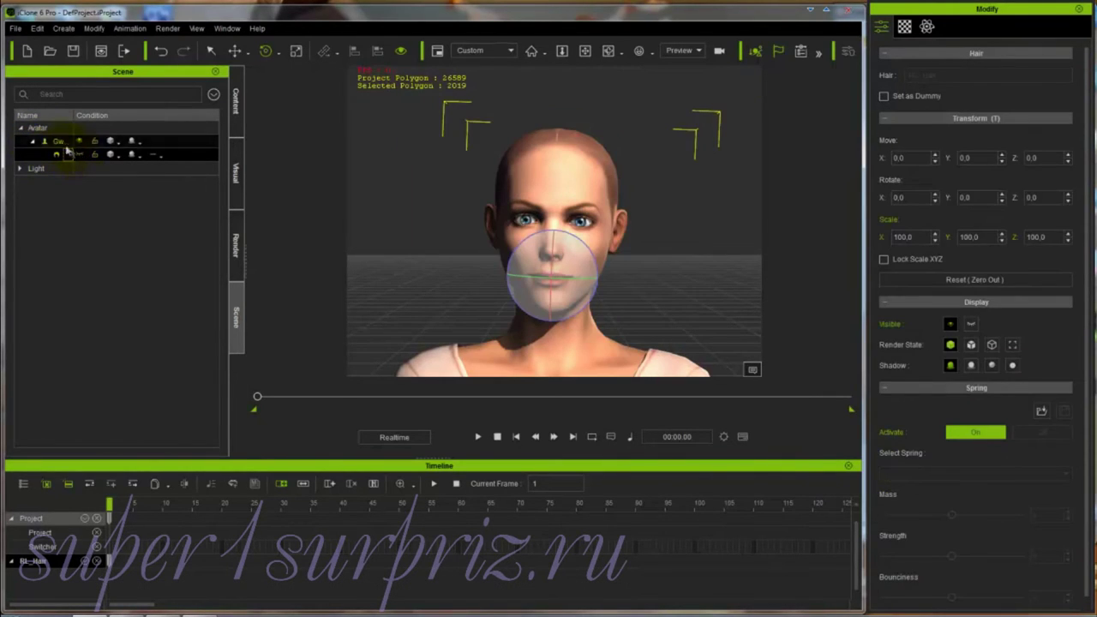
click(58, 141)
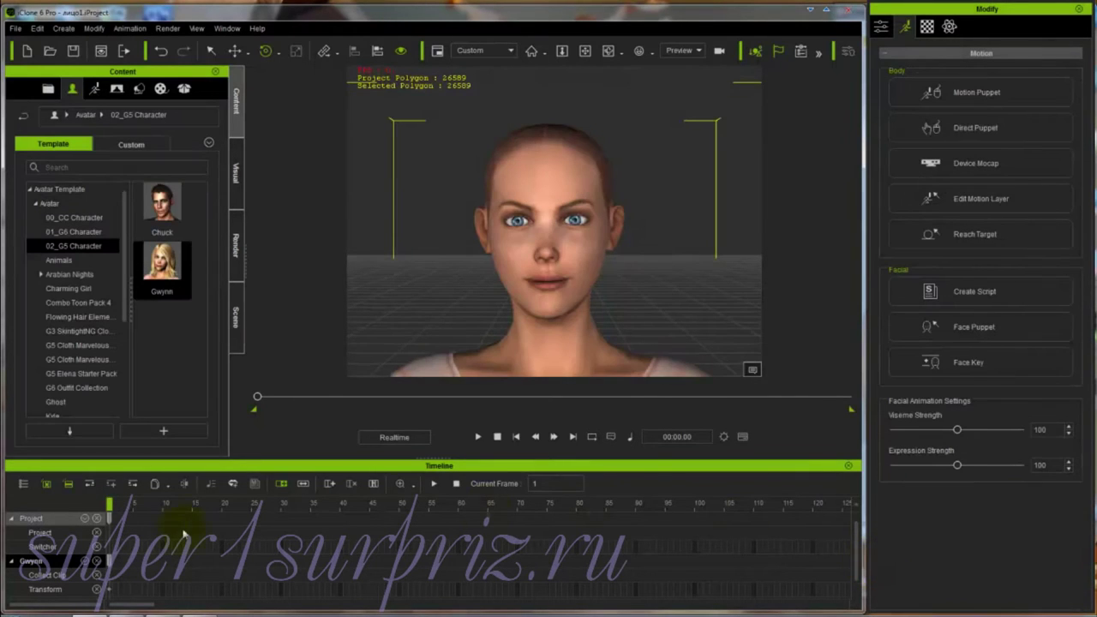
- Bring up the reference photo Snaps_1.jpg in FastStone Image Viewer and move the Modify panel clear of it
mouse_move(163, 610)
click(150, 548)
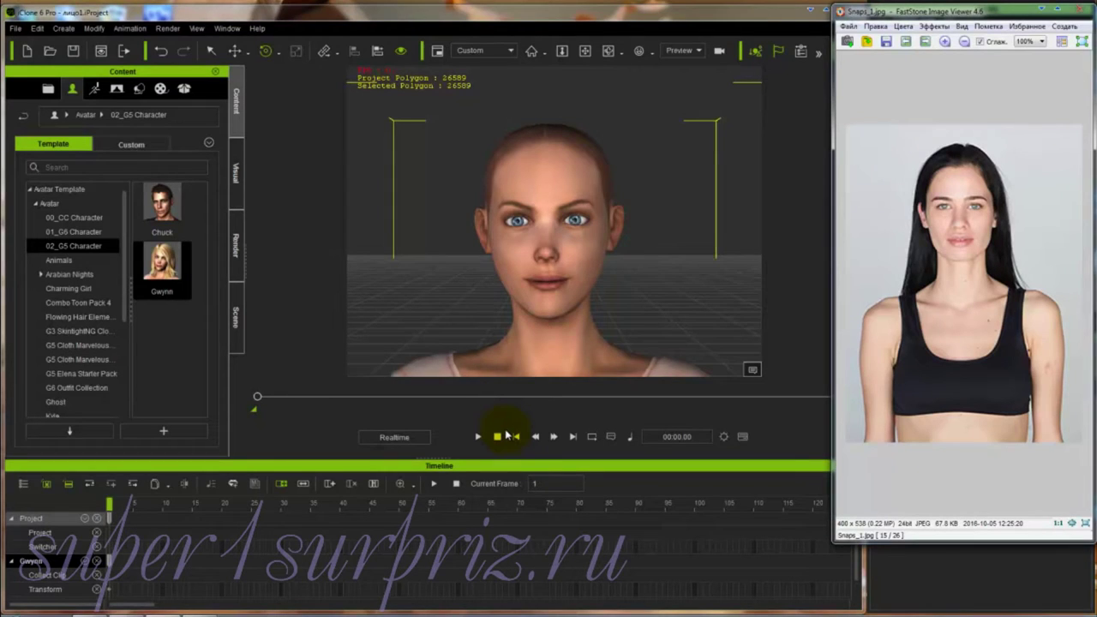
click(1001, 605)
drag(1028, 8, 198, 14)
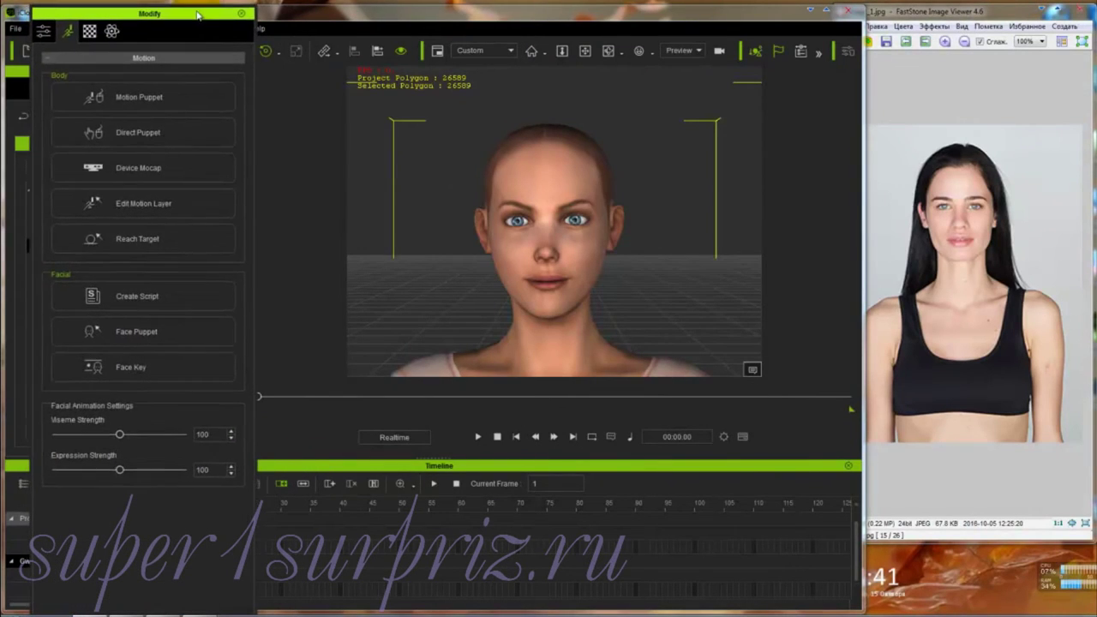
- Open the Facial Features editor for the Gwynn avatar and position it clear of the face
click(43, 31)
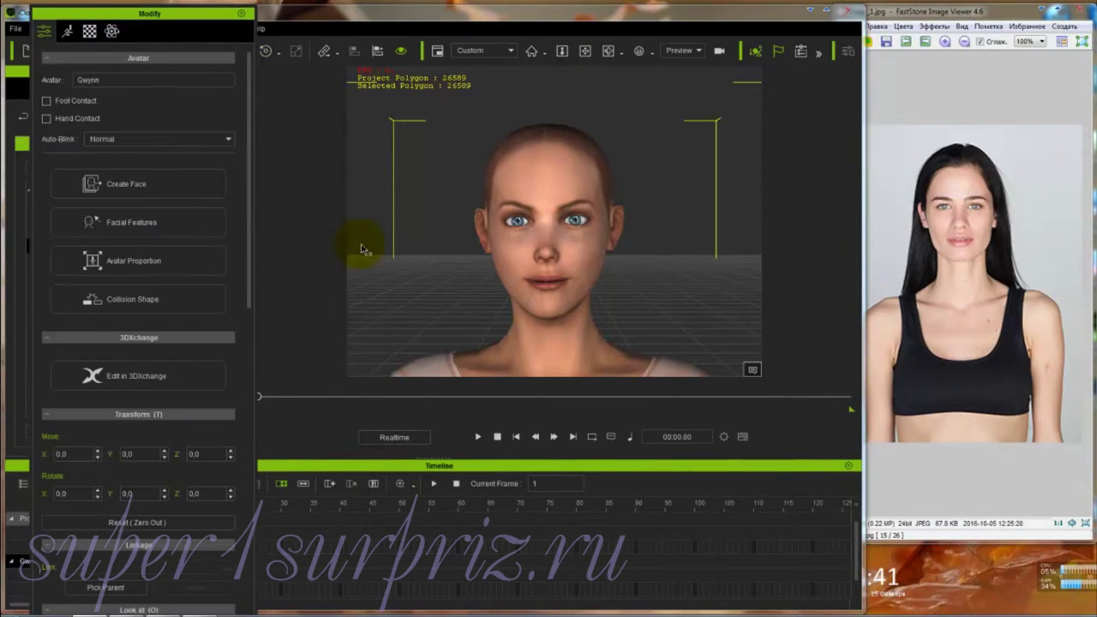
click(111, 225)
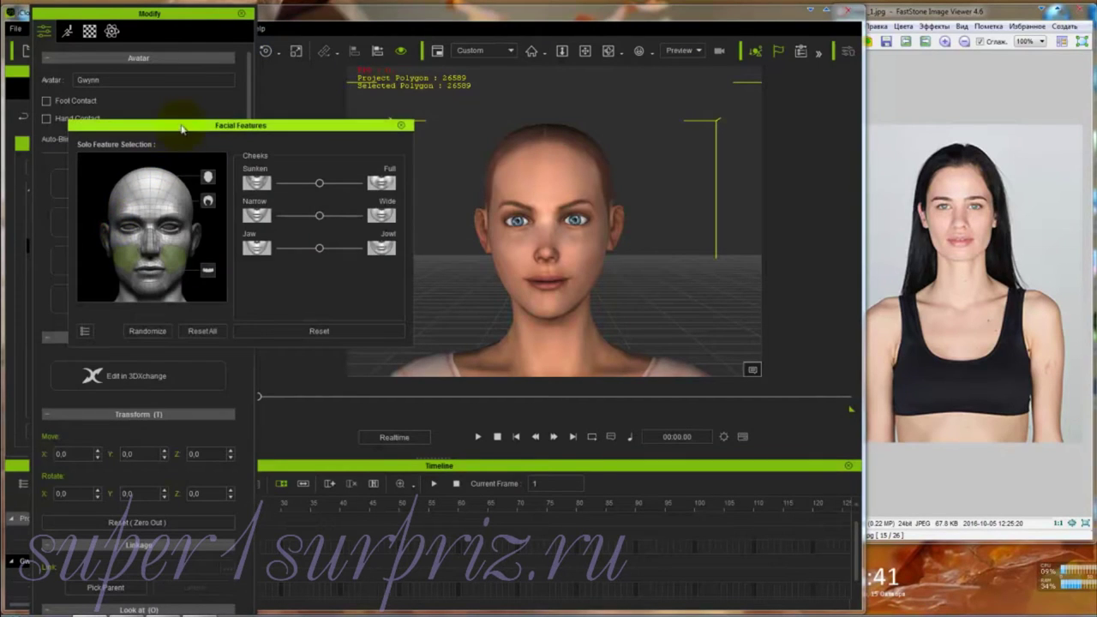
drag(182, 129, 159, 155)
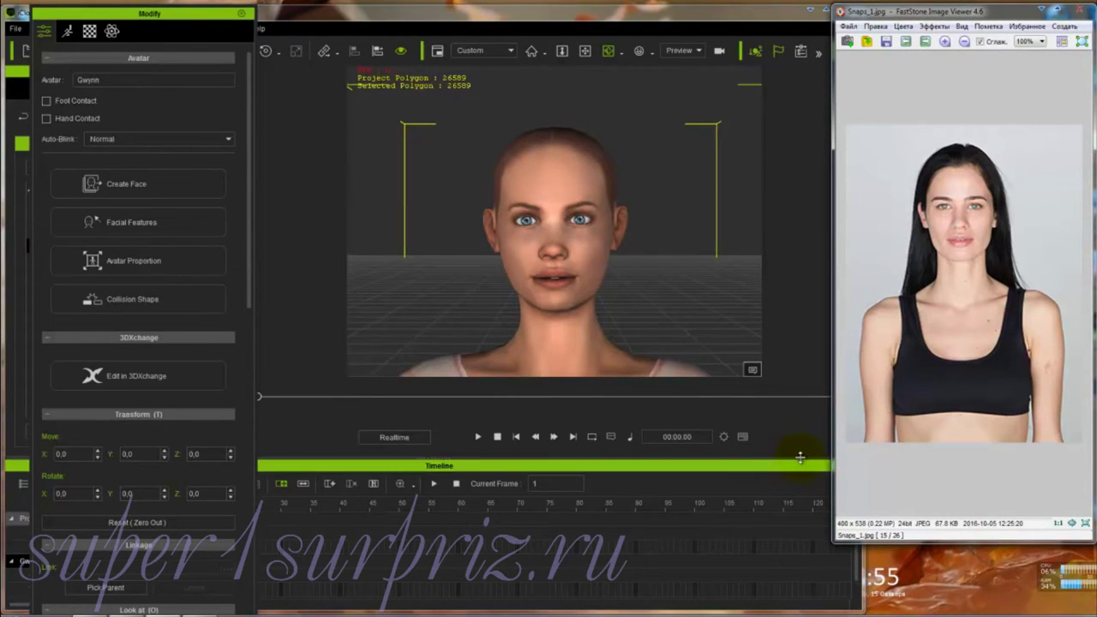
- Start Create Face for Gwynn, importing the photo Snaps_1.jpg, after returning the Modify panel to its original place
drag(214, 15, 1052, 14)
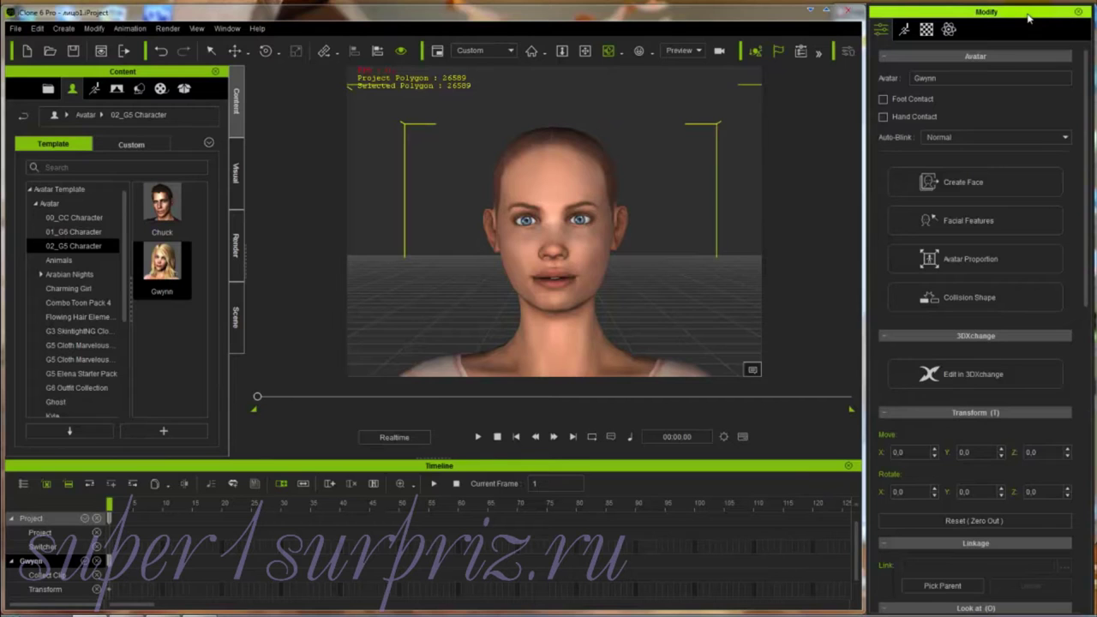
click(962, 185)
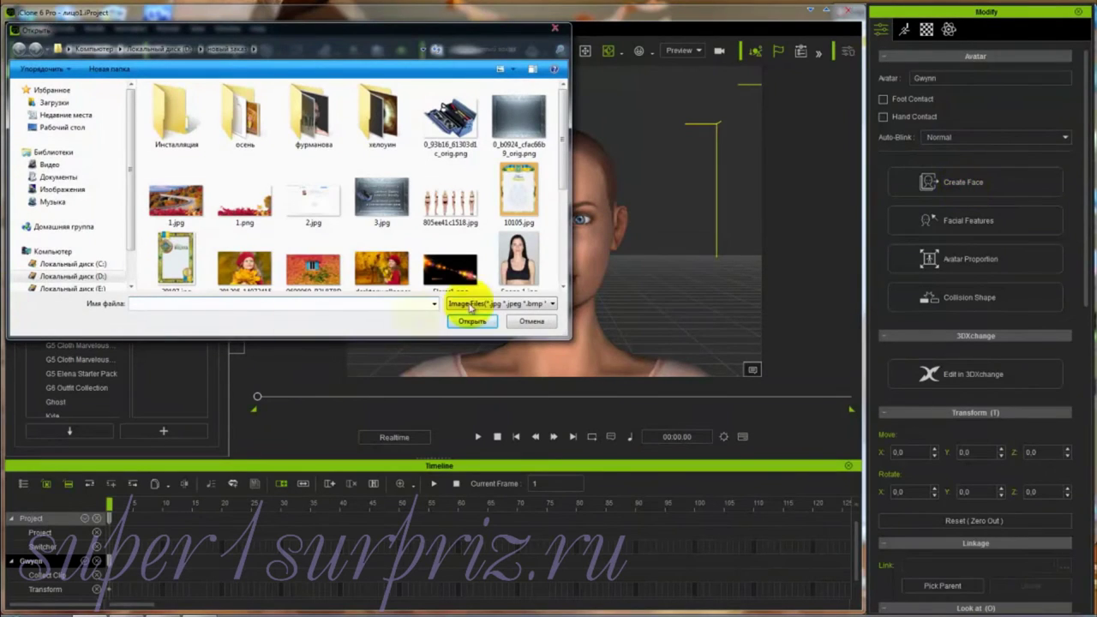
click(520, 262)
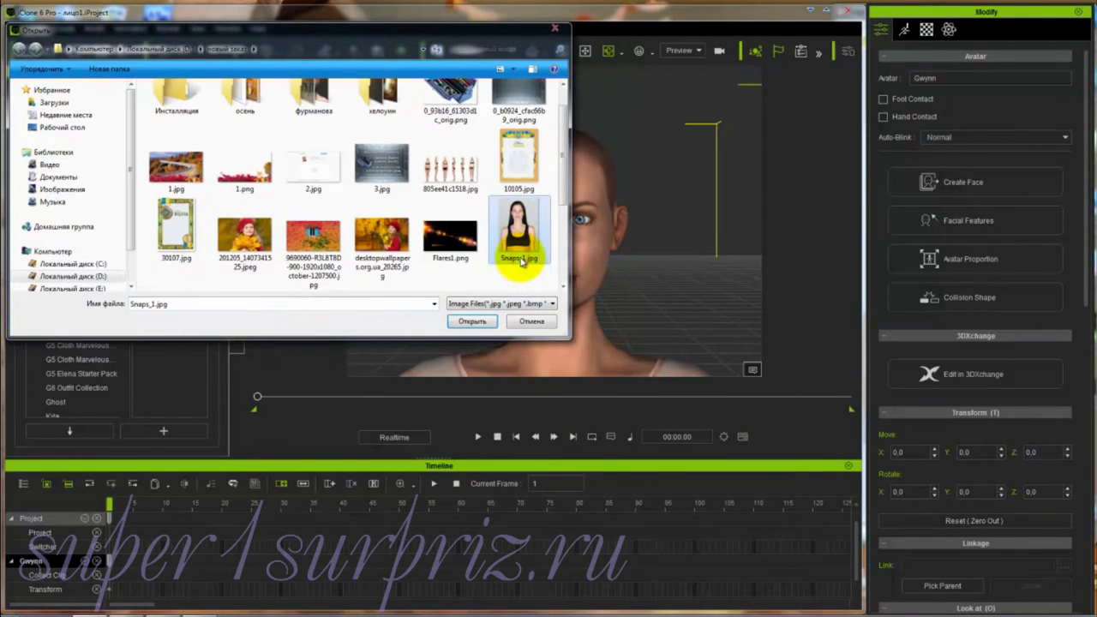
click(480, 322)
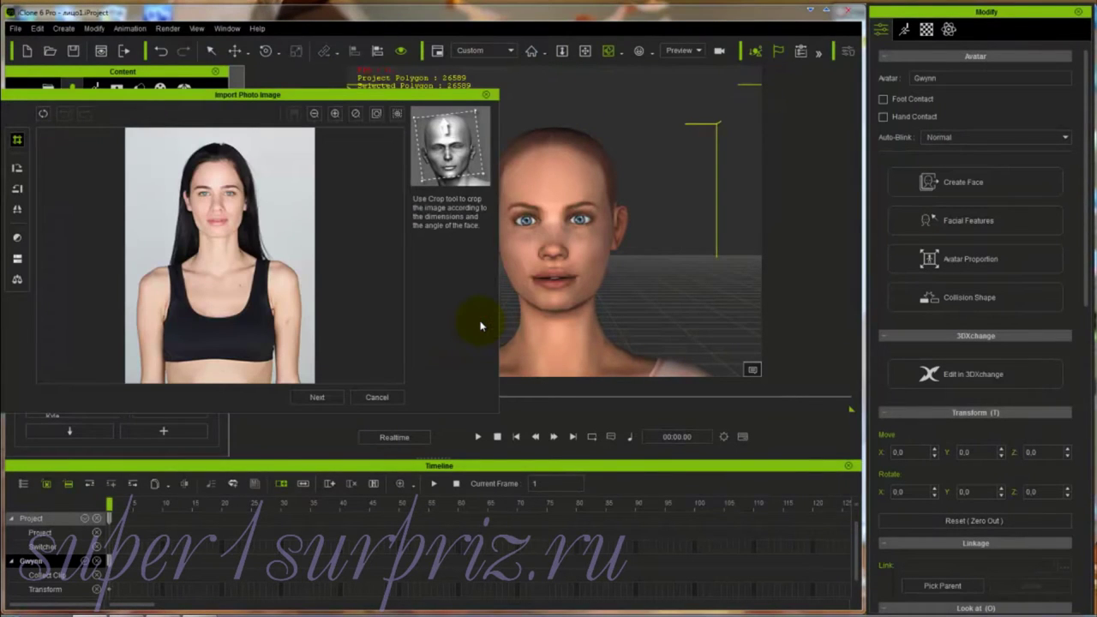
drag(286, 95, 295, 78)
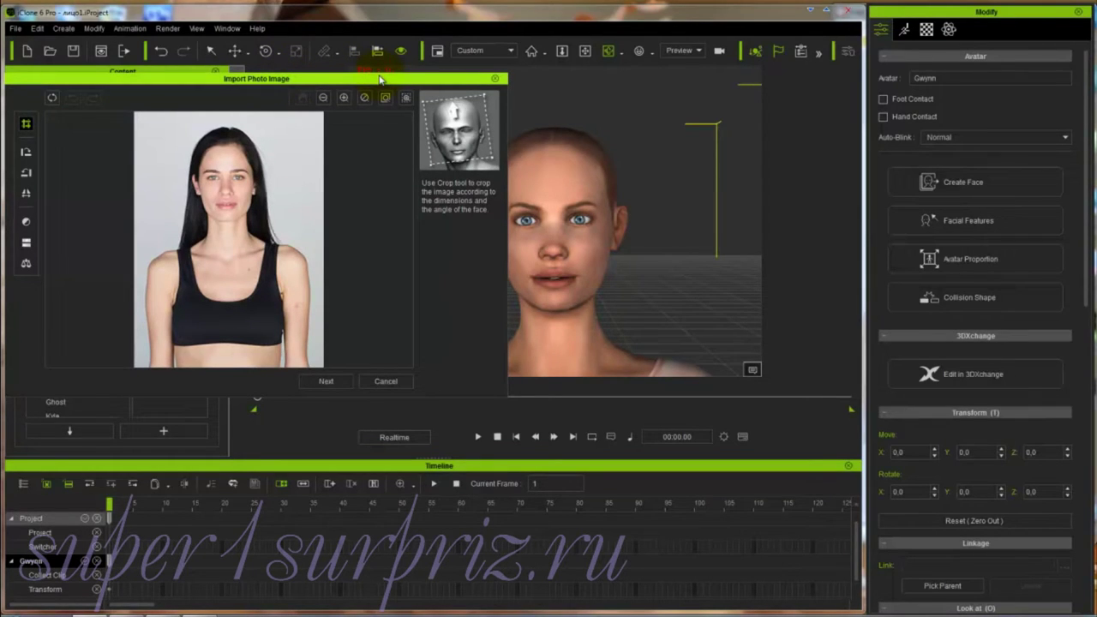
drag(381, 79, 369, 80)
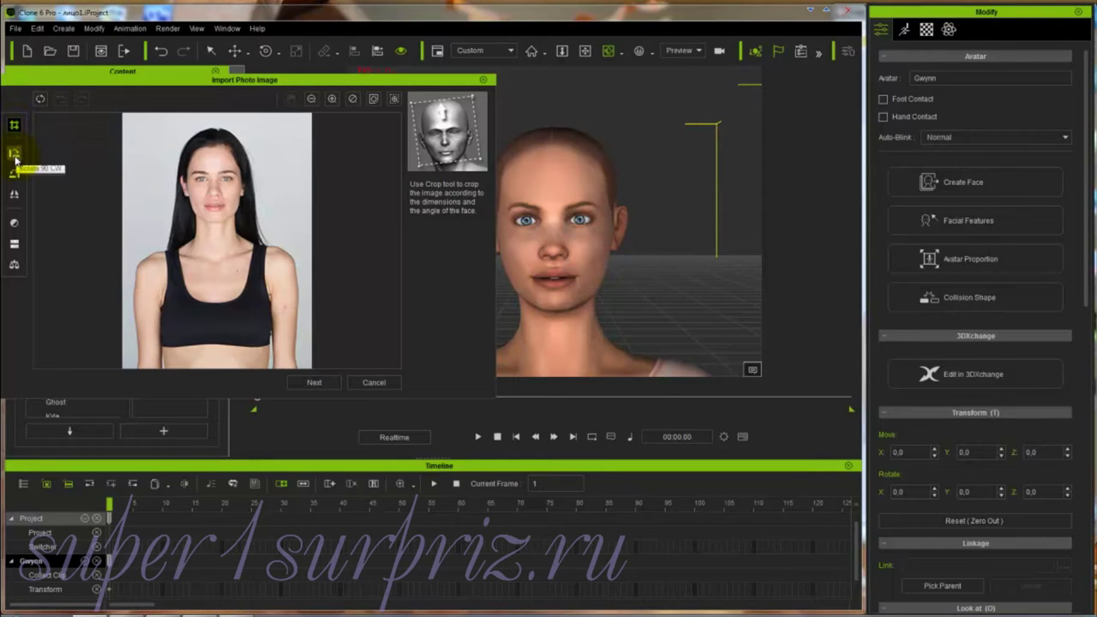
- Try rotating the imported photo by 90 degrees both ways, flipping it and correcting its tones automatically, and reset it
click(13, 155)
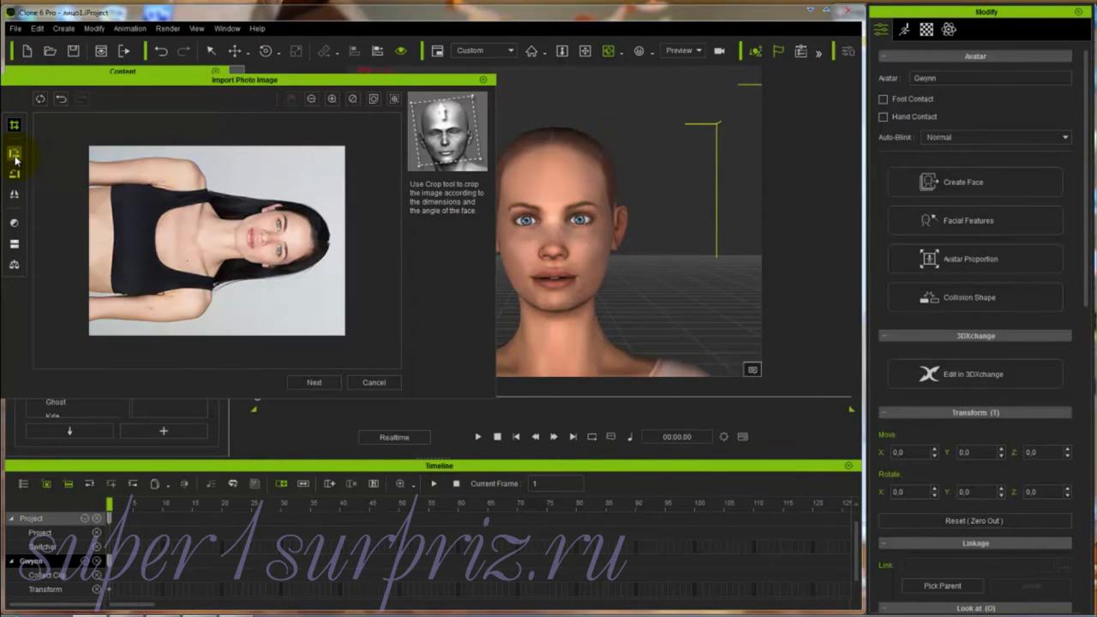
click(14, 174)
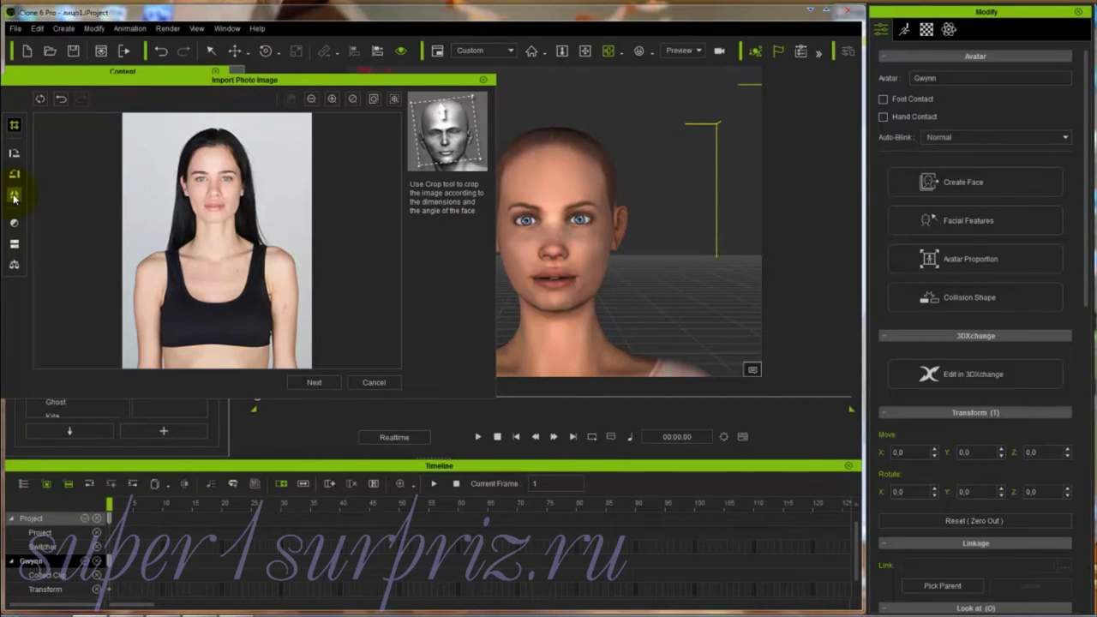
click(13, 195)
click(14, 196)
click(14, 225)
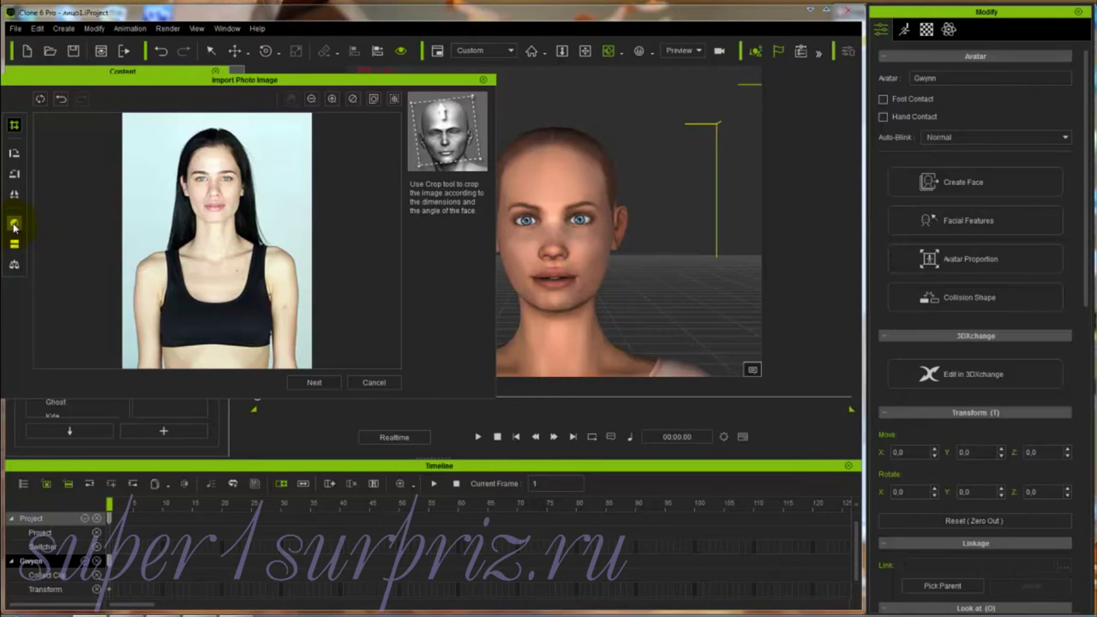
click(41, 101)
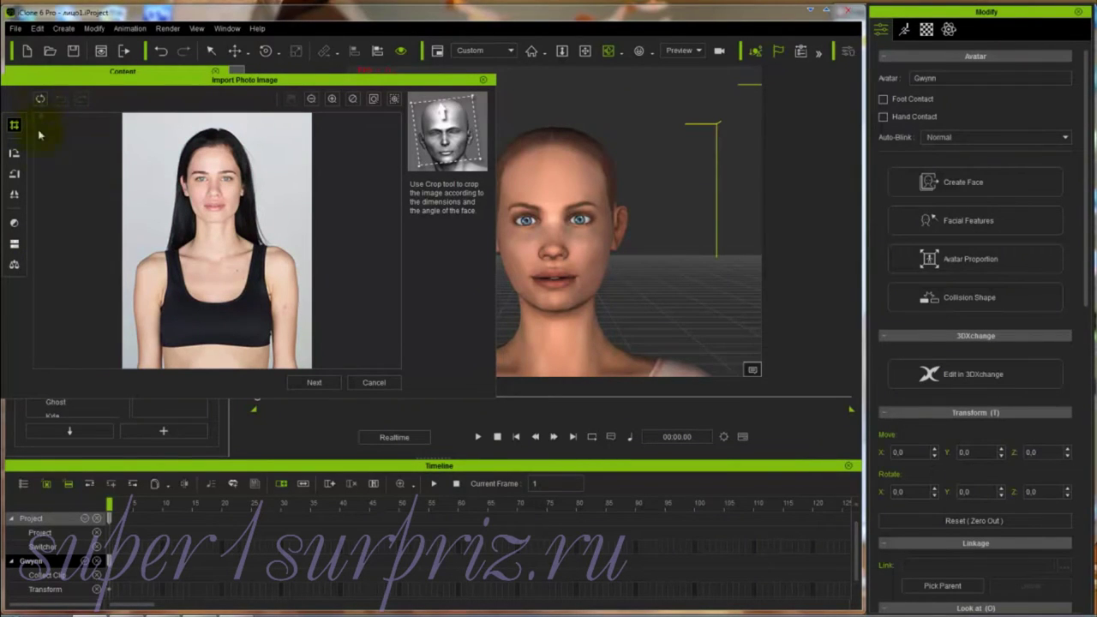
- Try a Color Level adjustment of the photo with brightness 22, contrast 4 and hue 37, and discard it
click(14, 245)
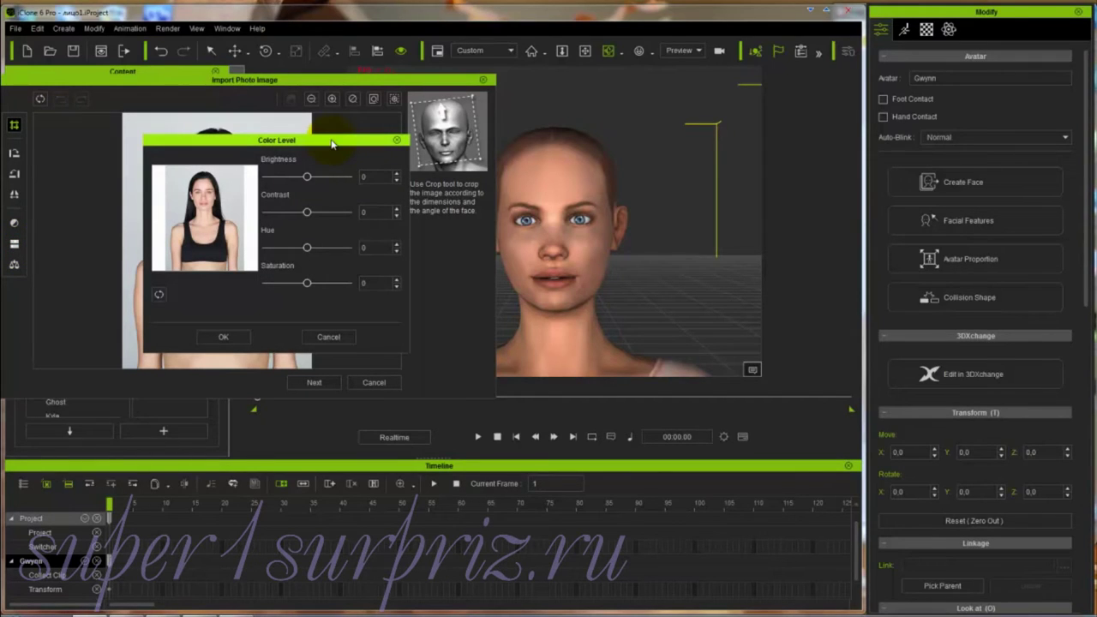
drag(306, 176, 322, 247)
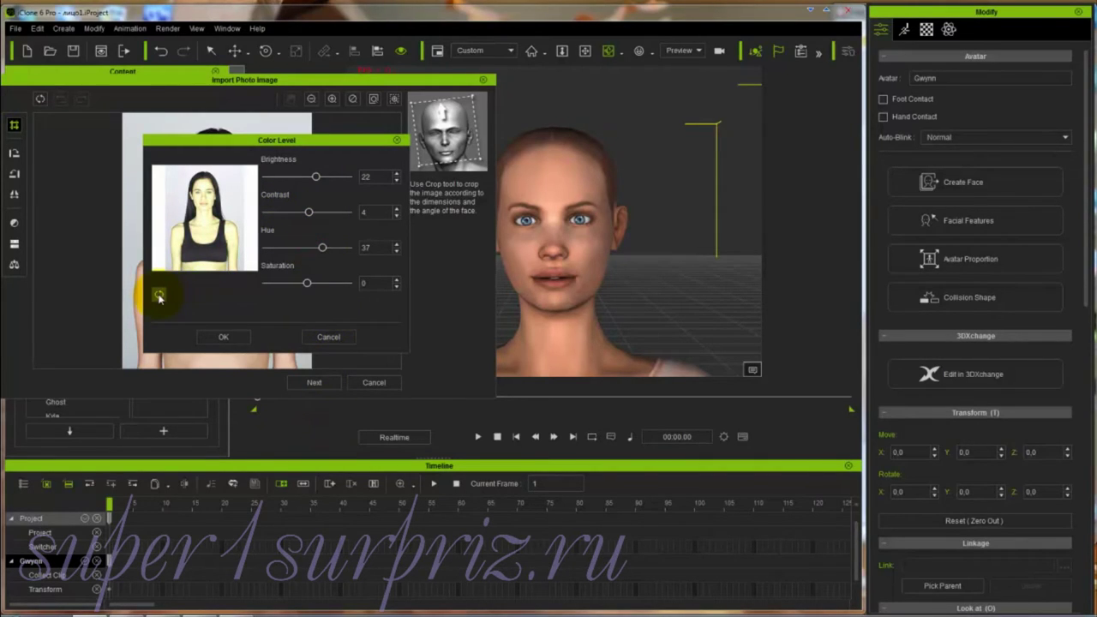
click(328, 338)
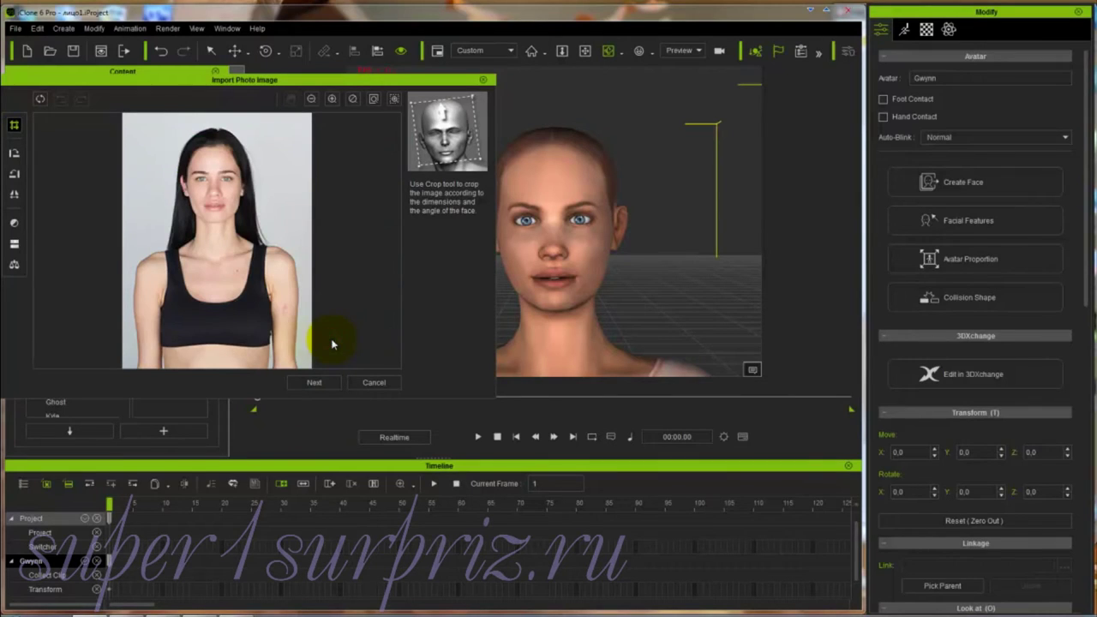
- Try a midtone Color Balance of cyan-red 11, magenta-green -7 and yellow-blue 58 on the photo, and discard it
click(14, 266)
drag(333, 175, 378, 235)
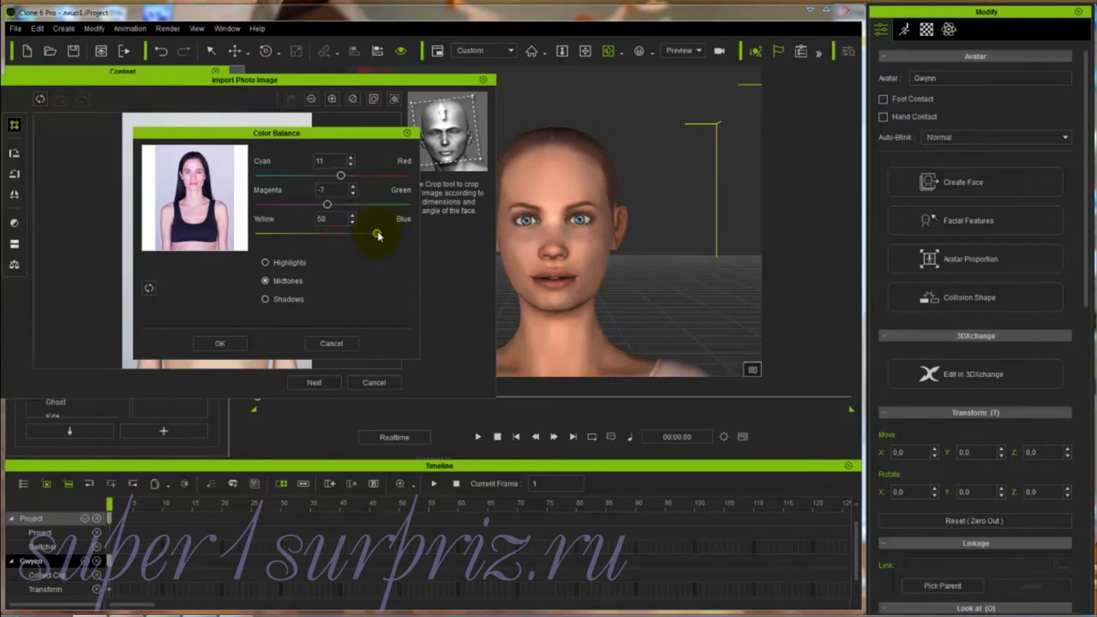
click(331, 345)
click(331, 344)
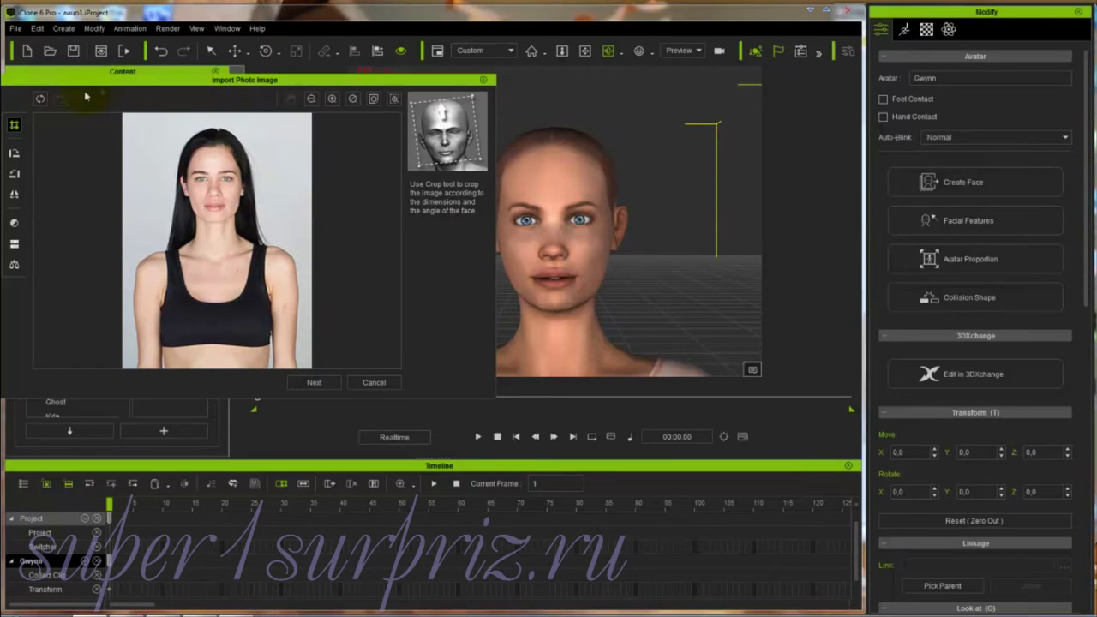
- Crop the photo to the woman's head from the hair top to below the chin, tilting the frame slightly, and proceed to the facial boundary stage
click(15, 126)
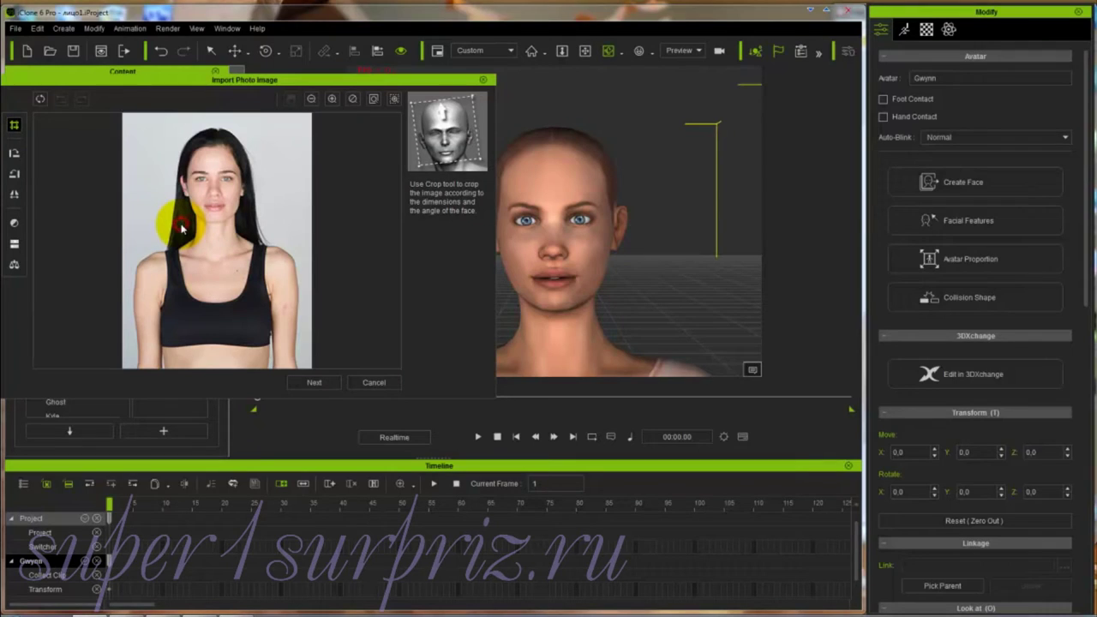
mouse_move(178, 222)
mouse_down()
mouse_move(255, 224)
mouse_move(256, 128)
mouse_up()
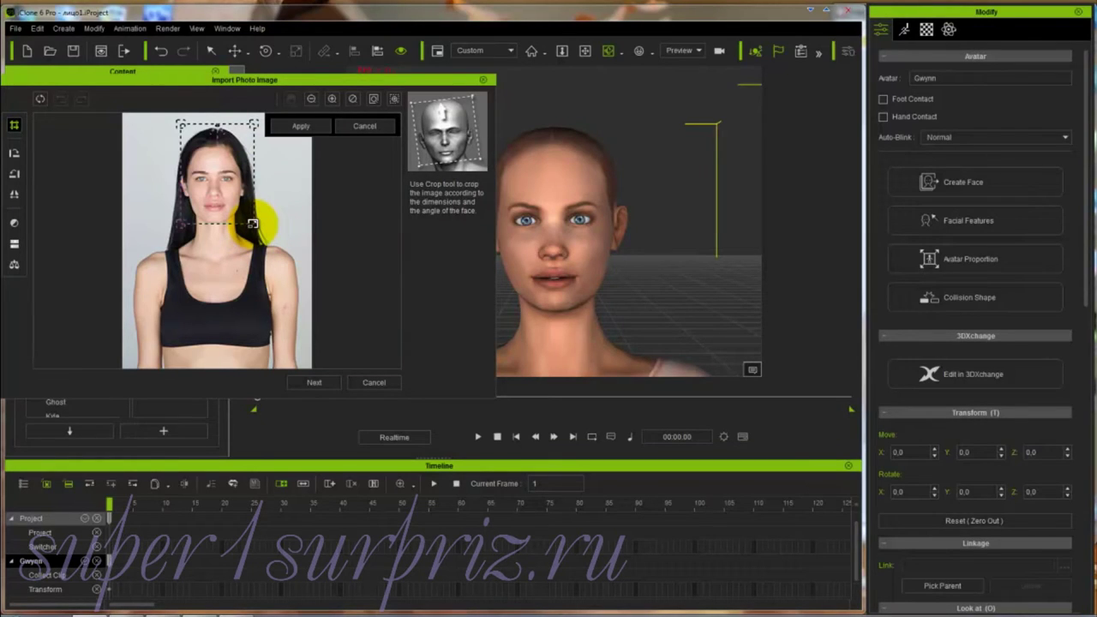
mouse_move(252, 224)
mouse_down()
mouse_move(282, 221)
mouse_move(262, 215)
mouse_move(246, 234)
mouse_move(247, 224)
mouse_up()
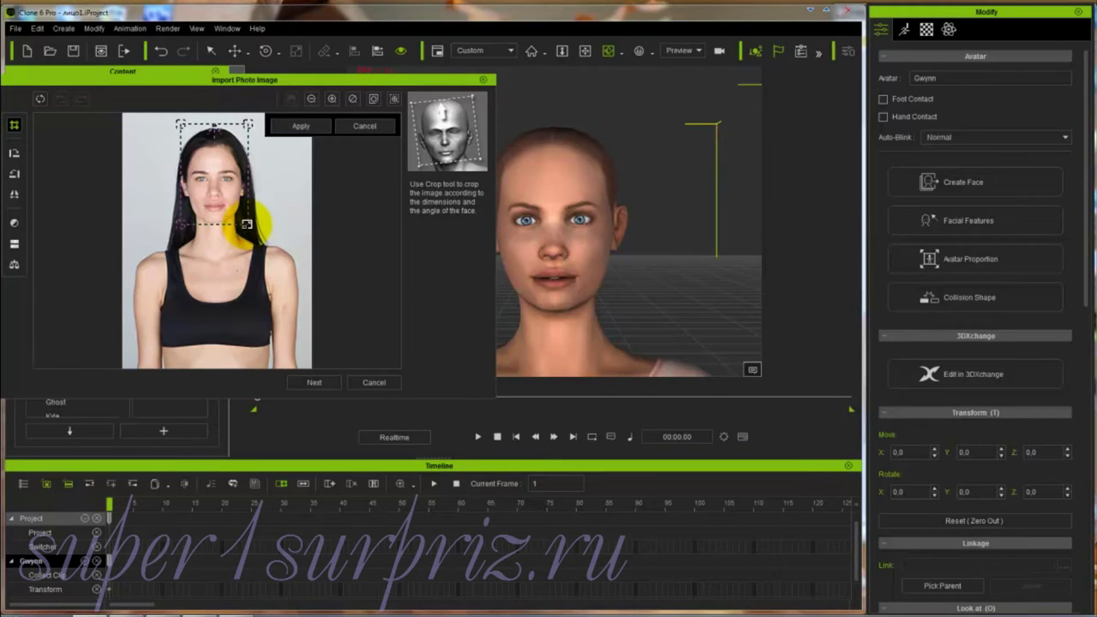
drag(249, 225, 252, 225)
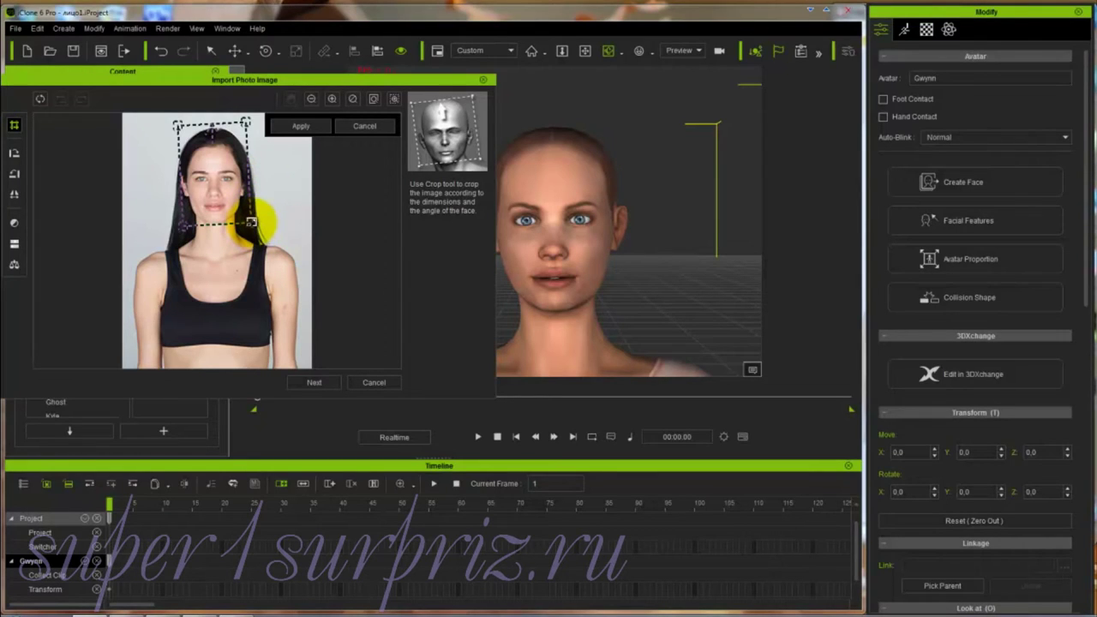
drag(250, 222, 245, 221)
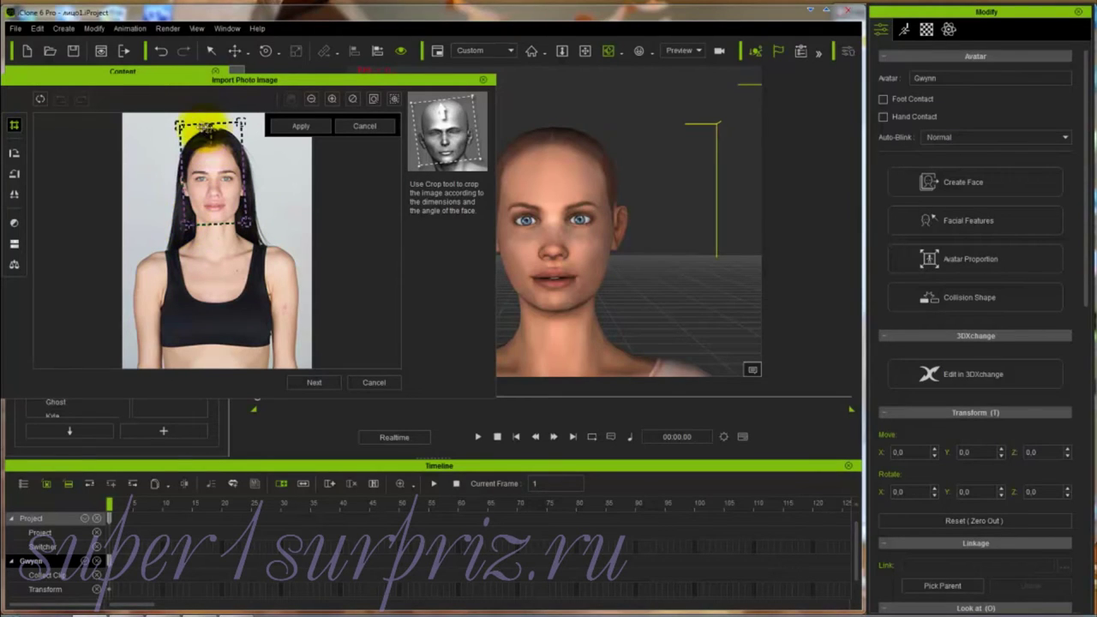
drag(180, 126, 174, 133)
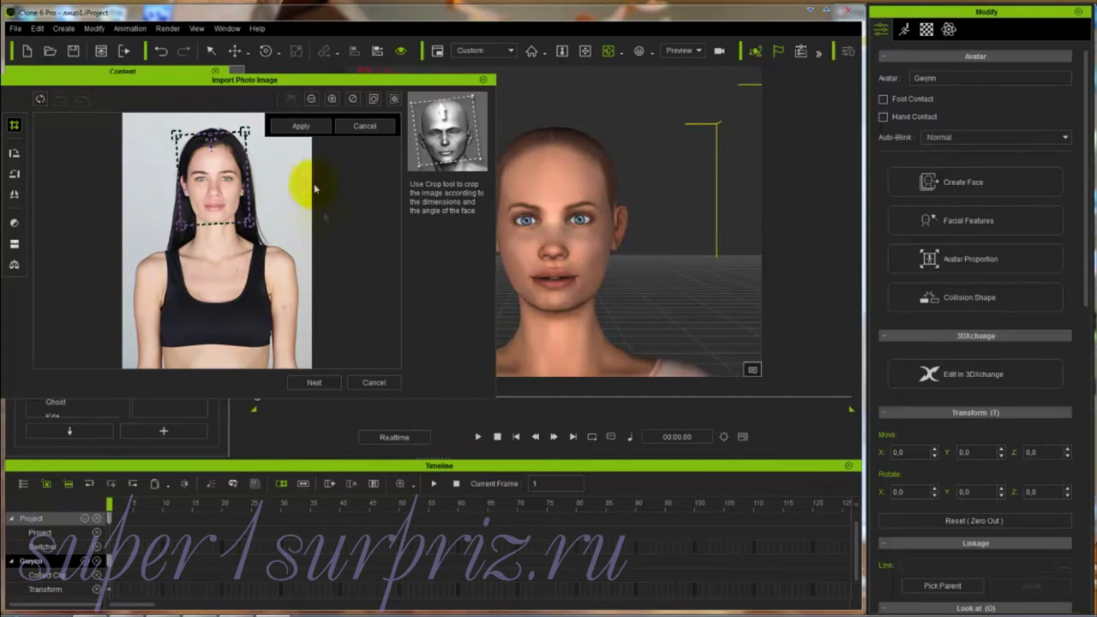
click(299, 127)
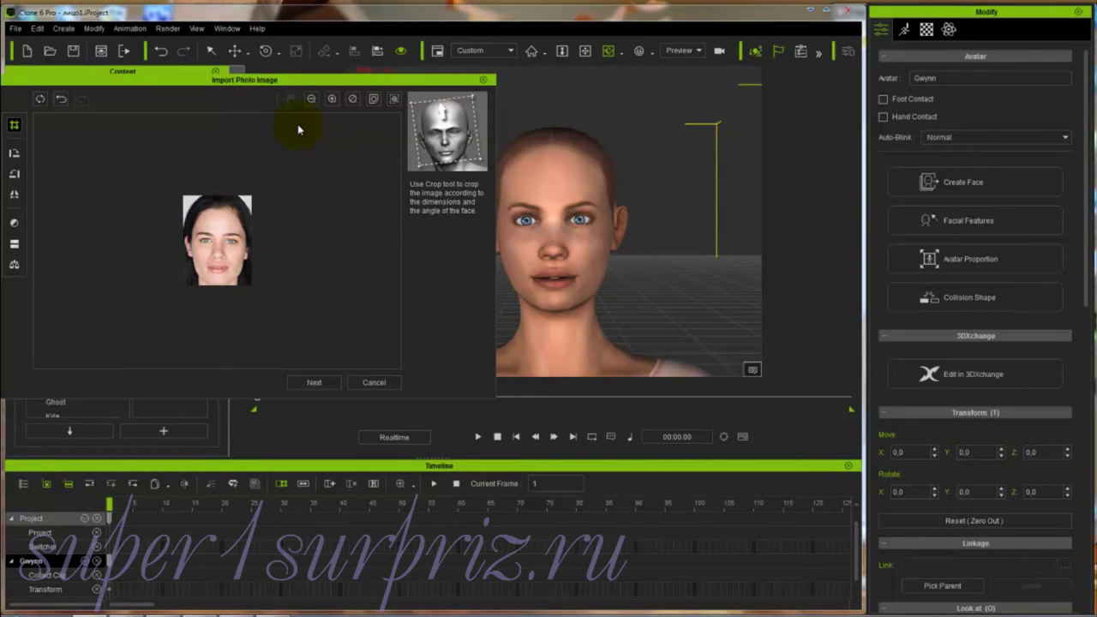
click(315, 384)
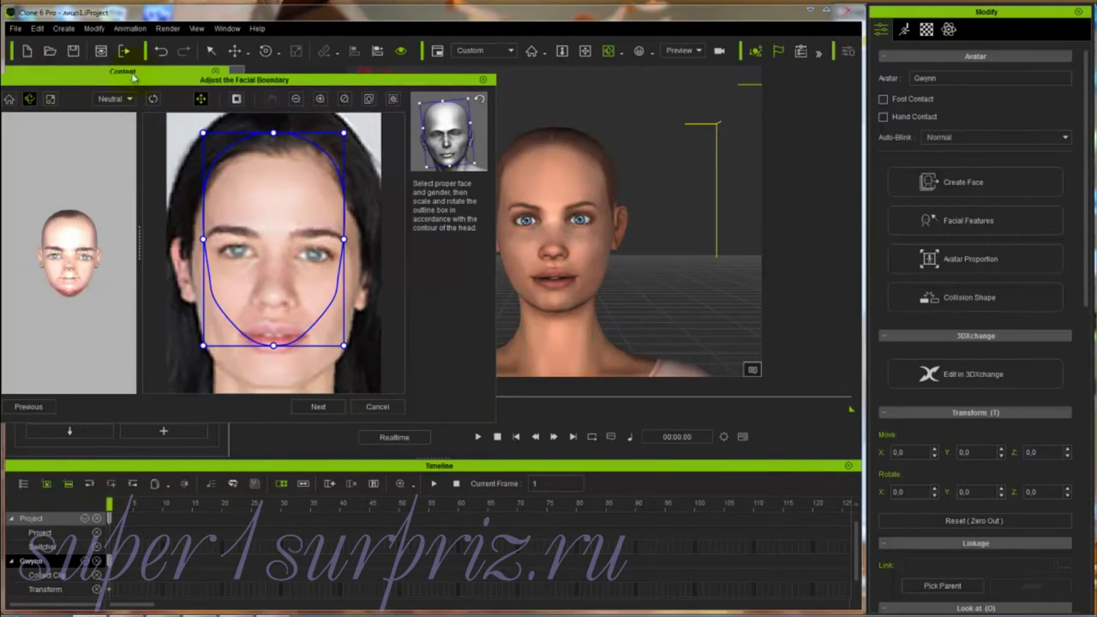
- Set the face gender to Female and stretch the boundary outline to fit the head's sides, hairline and chin
click(130, 101)
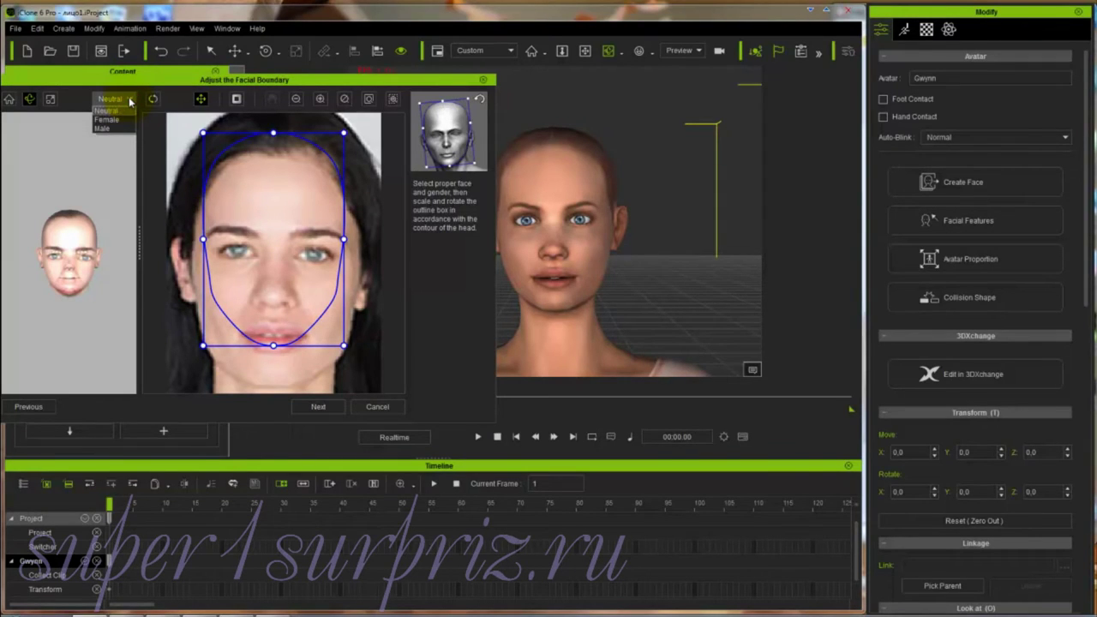
click(111, 122)
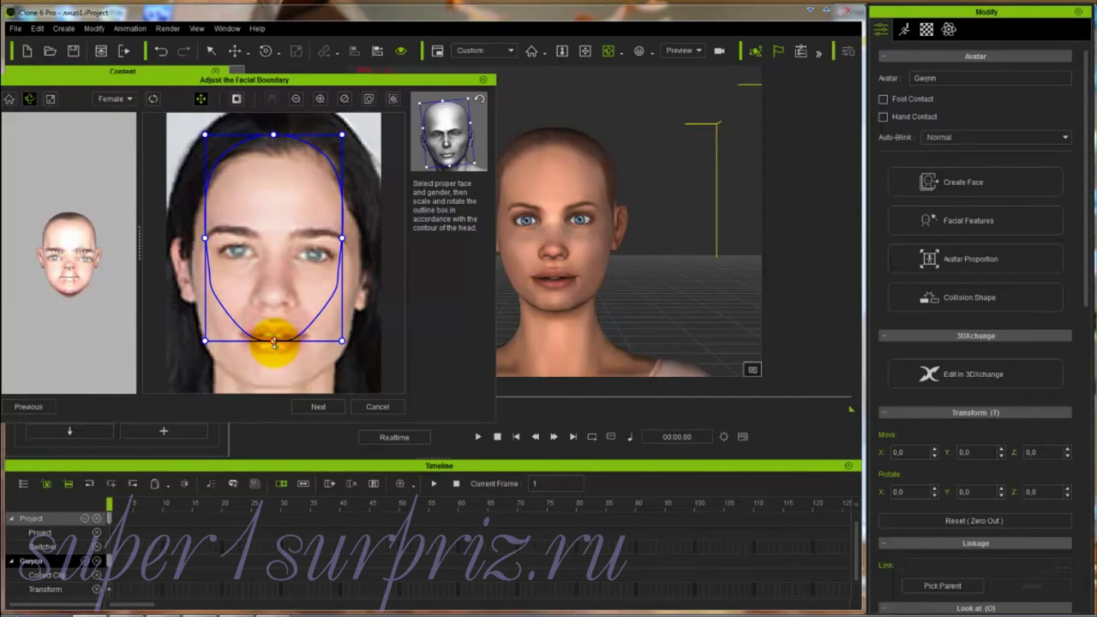
drag(273, 341, 272, 388)
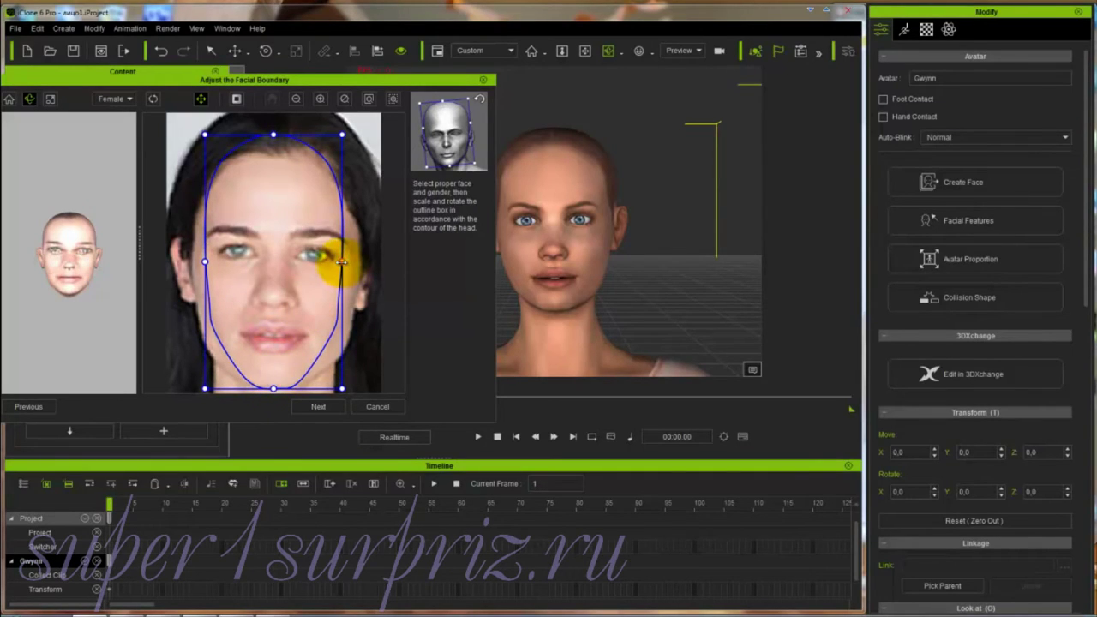
drag(342, 261, 361, 262)
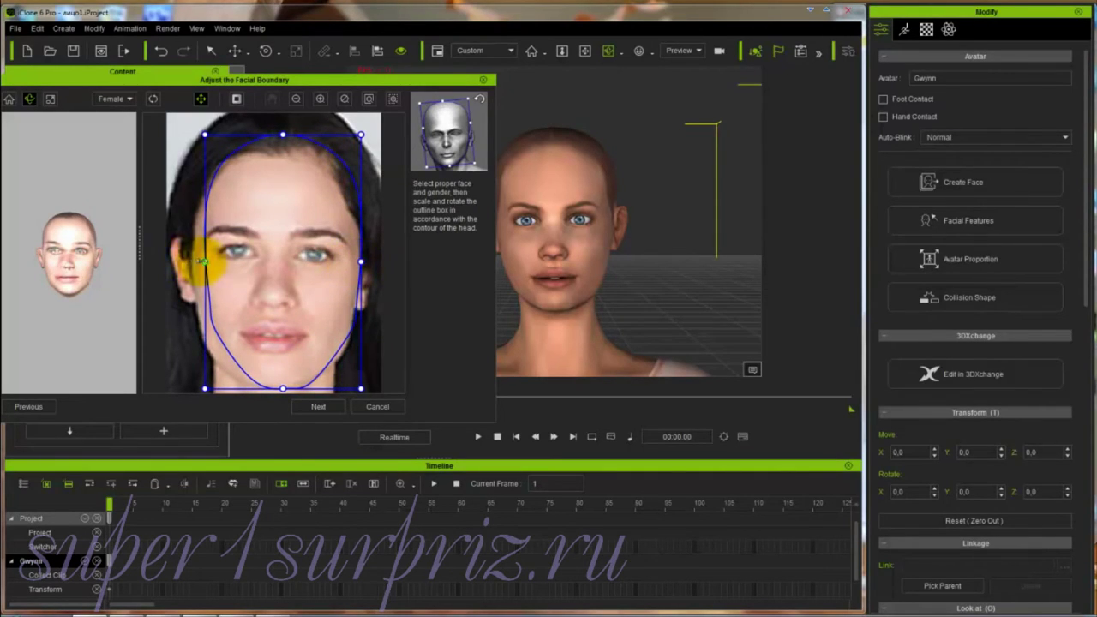
drag(203, 261, 187, 262)
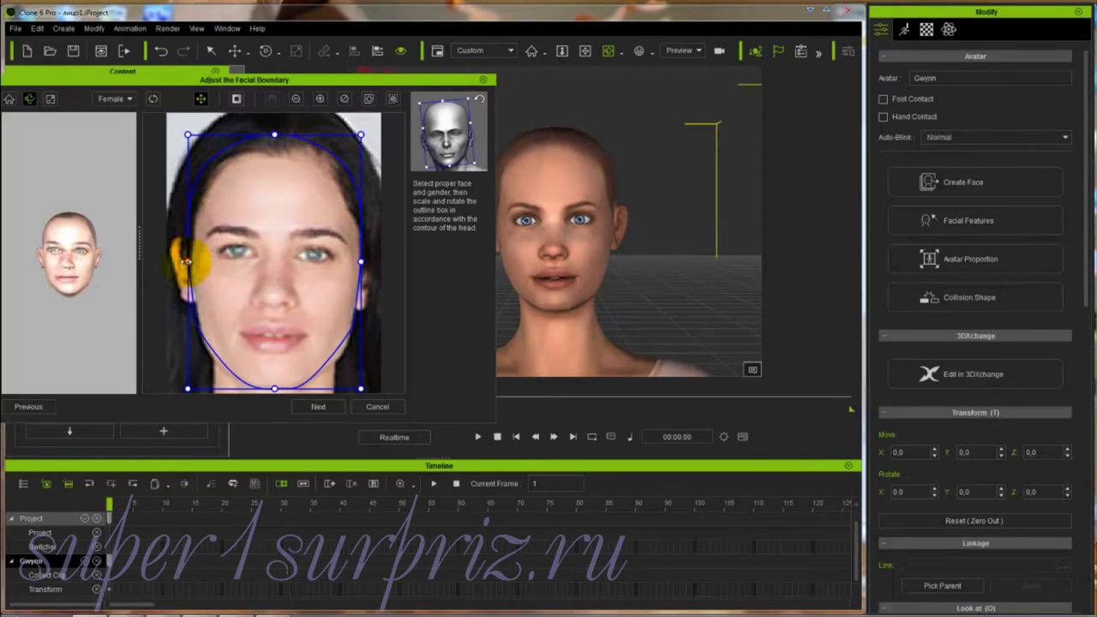
drag(274, 135, 274, 126)
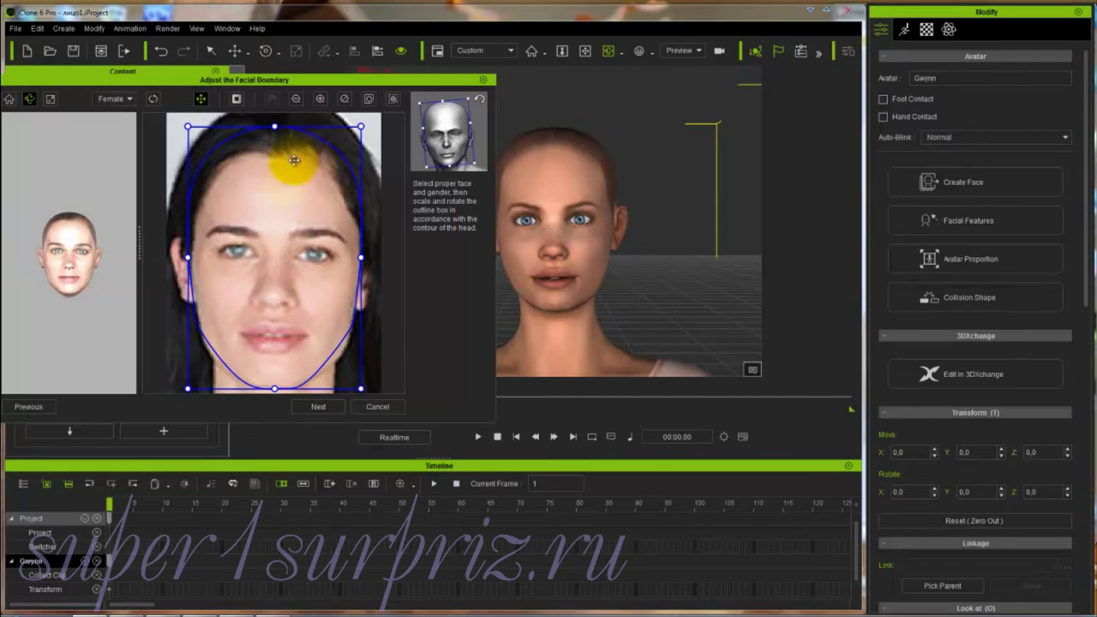
drag(276, 176, 274, 190)
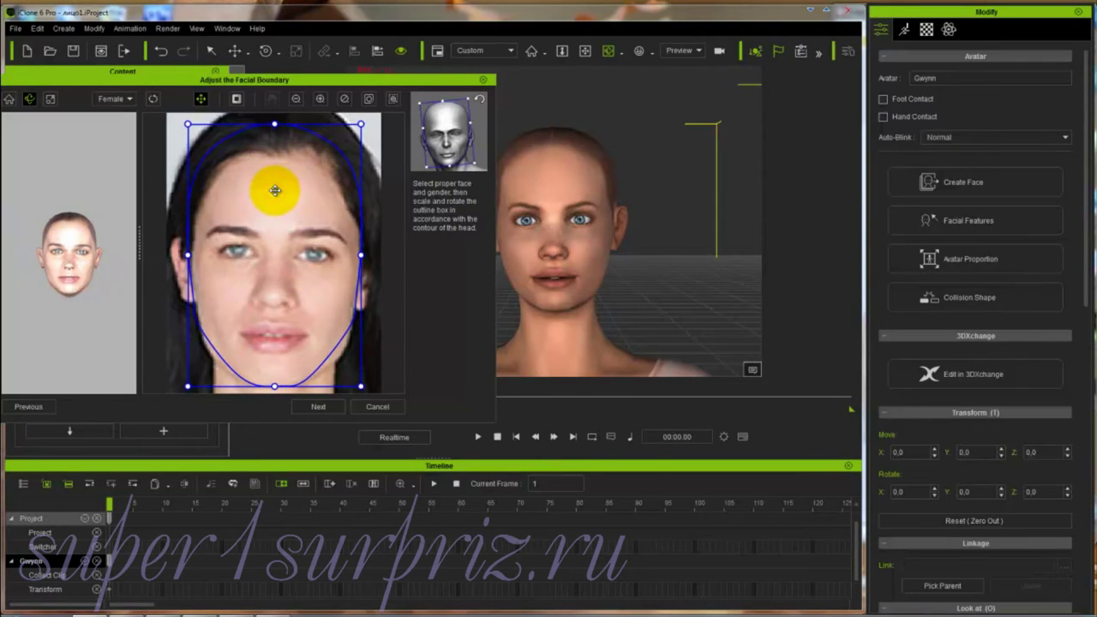
drag(274, 385, 274, 389)
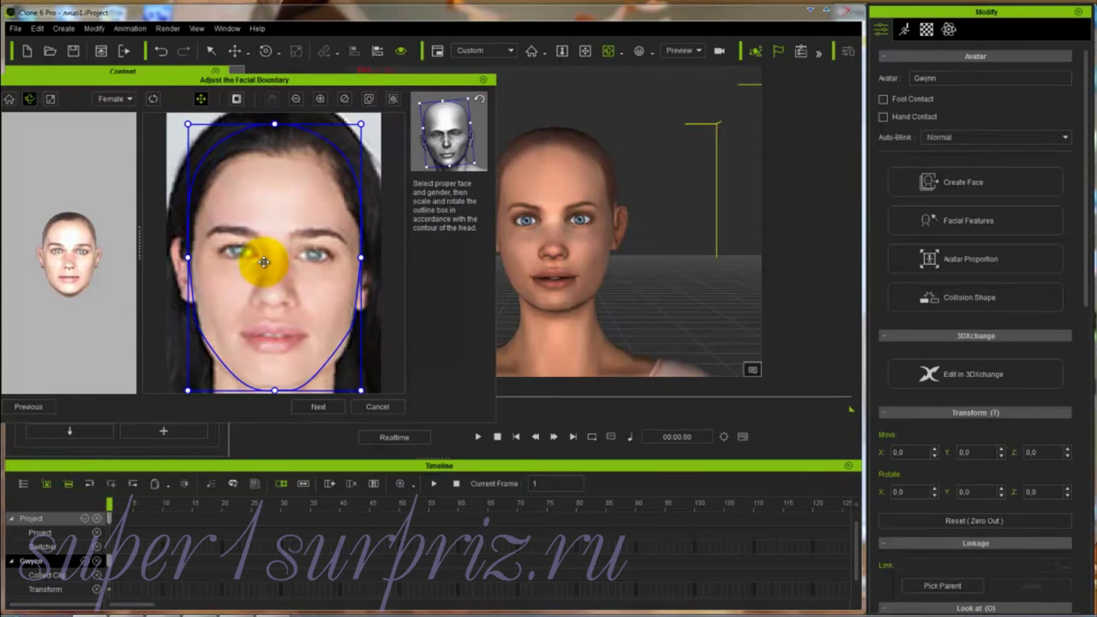
- Cycle the boundary wireframe through its display colours and return it to blue
scroll(264, 261, down, 2)
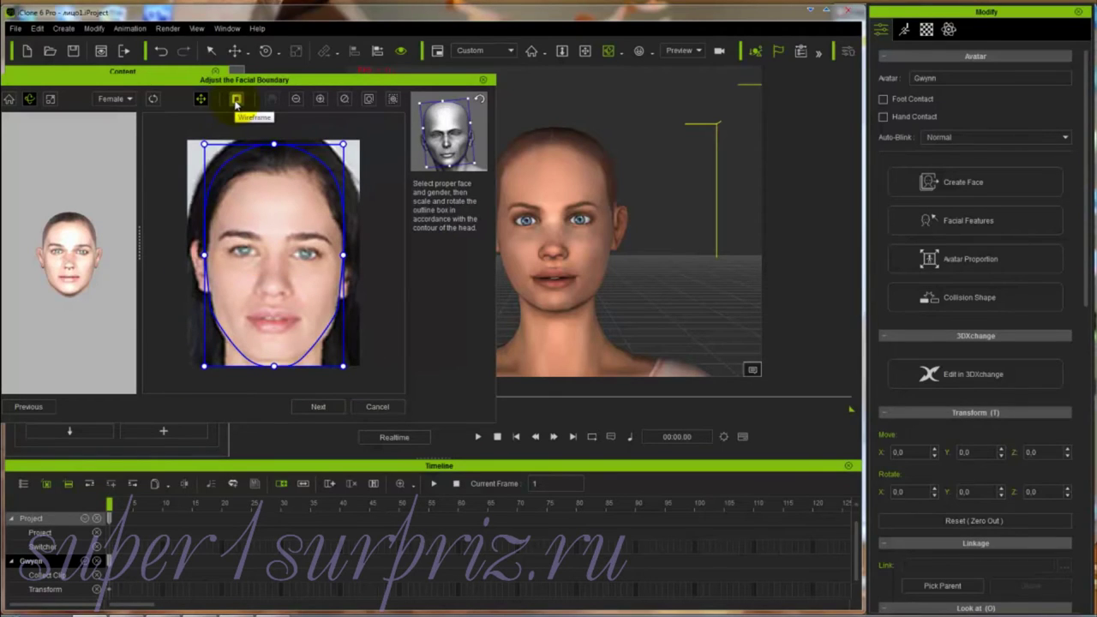
click(236, 101)
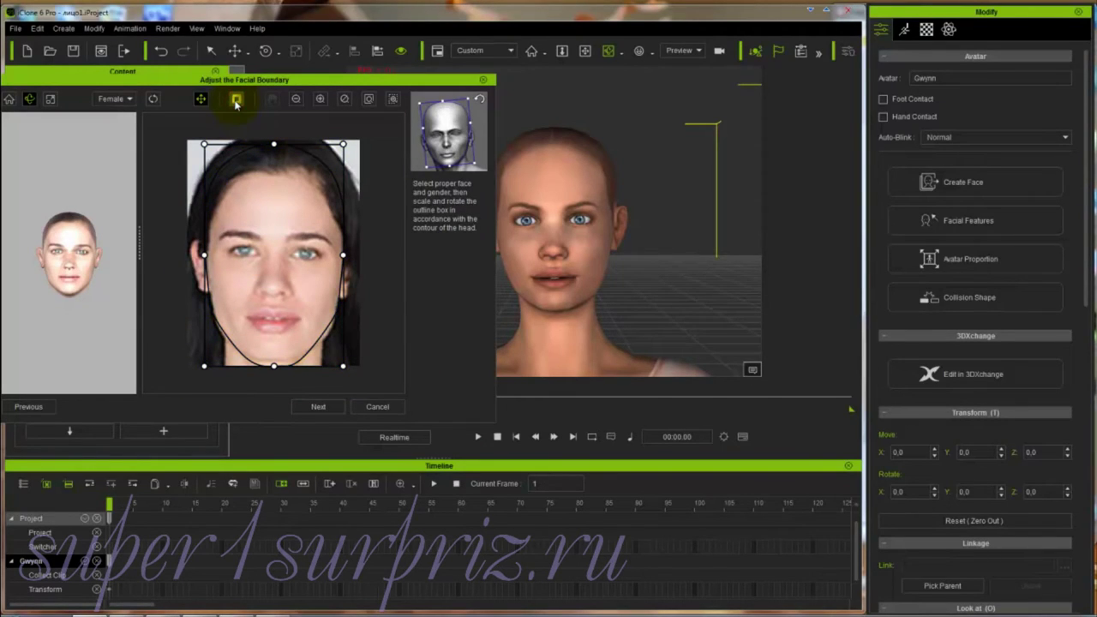
click(236, 101)
click(237, 101)
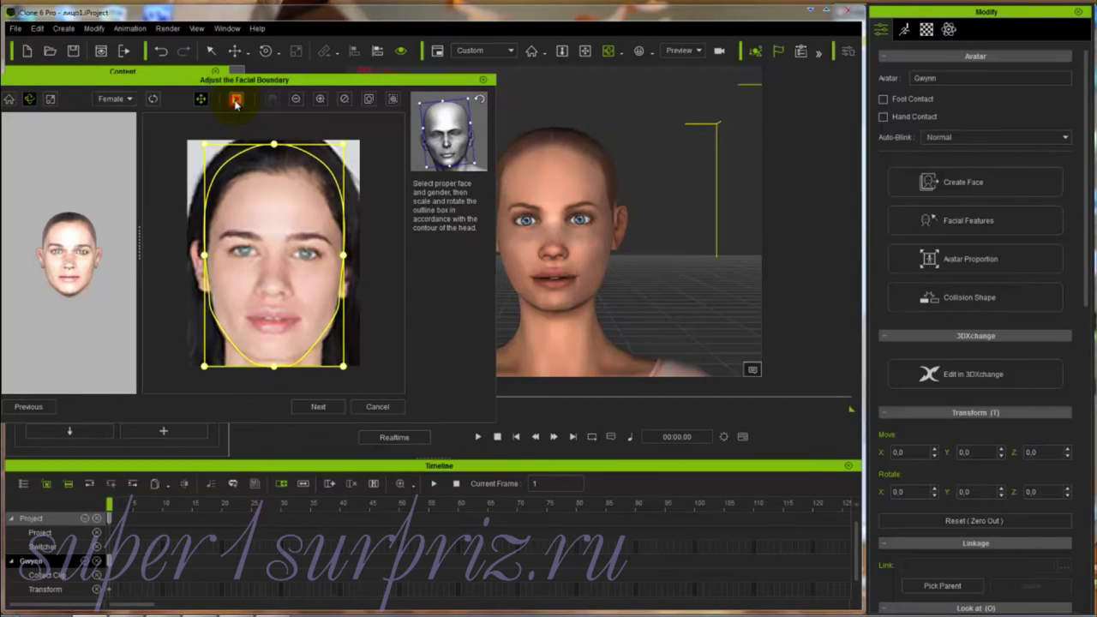
click(237, 101)
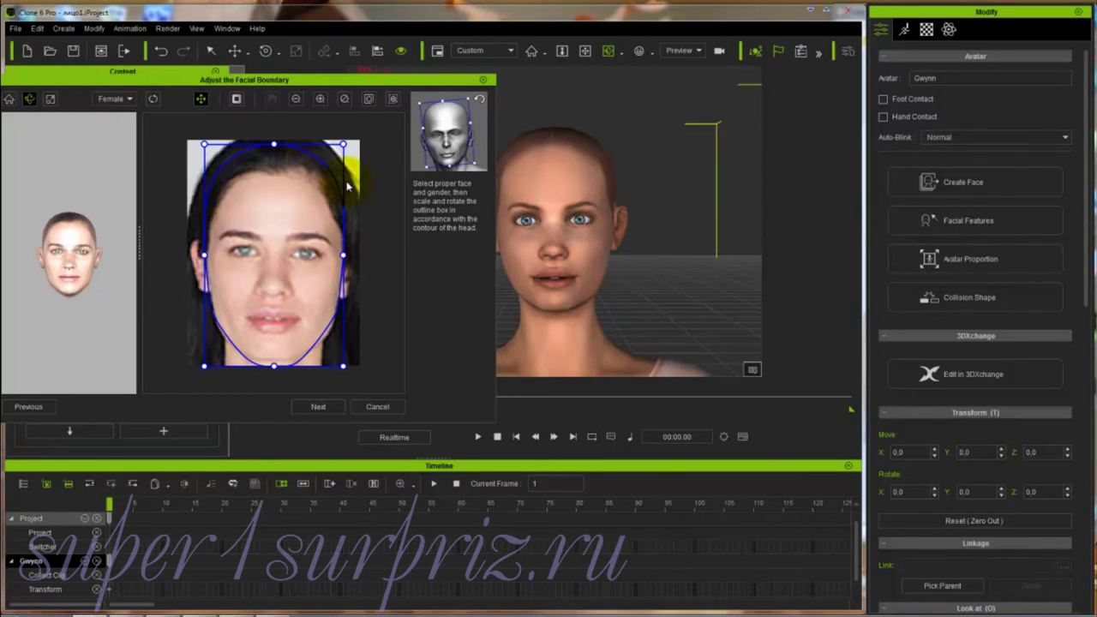
- Accept the facial boundary and rotate the face mask slightly to match the head's orientation in the photo
click(322, 407)
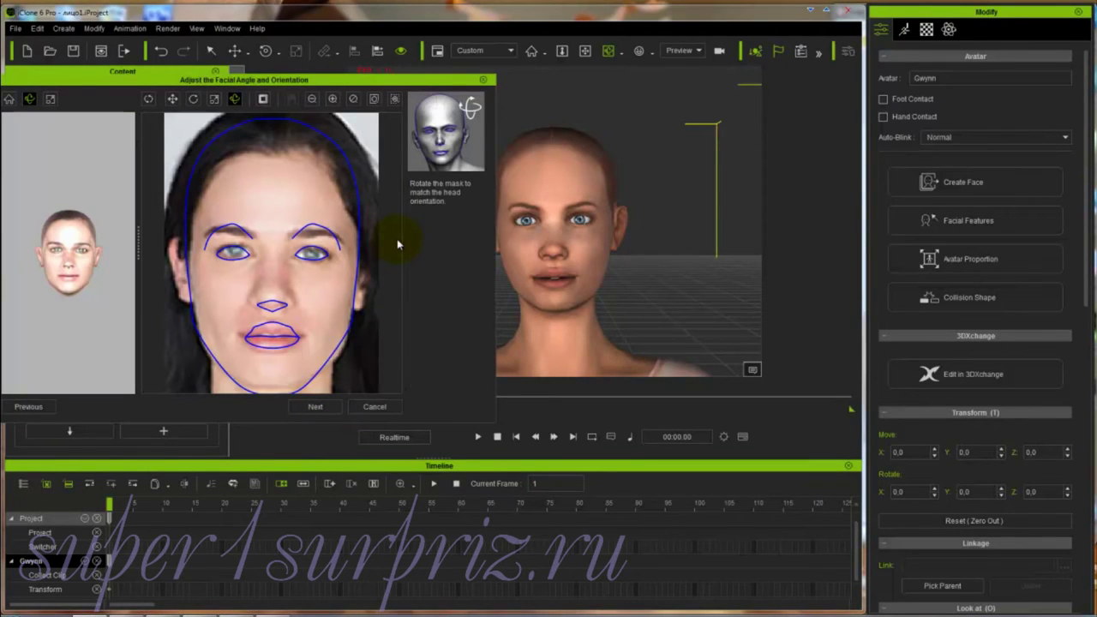
click(356, 265)
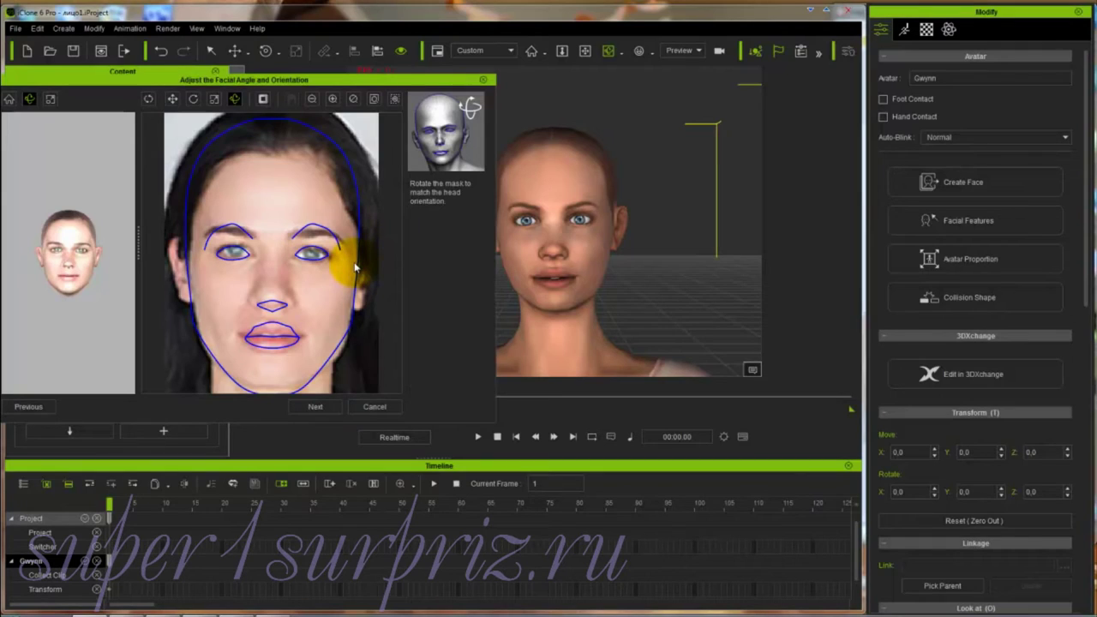
drag(357, 266, 275, 231)
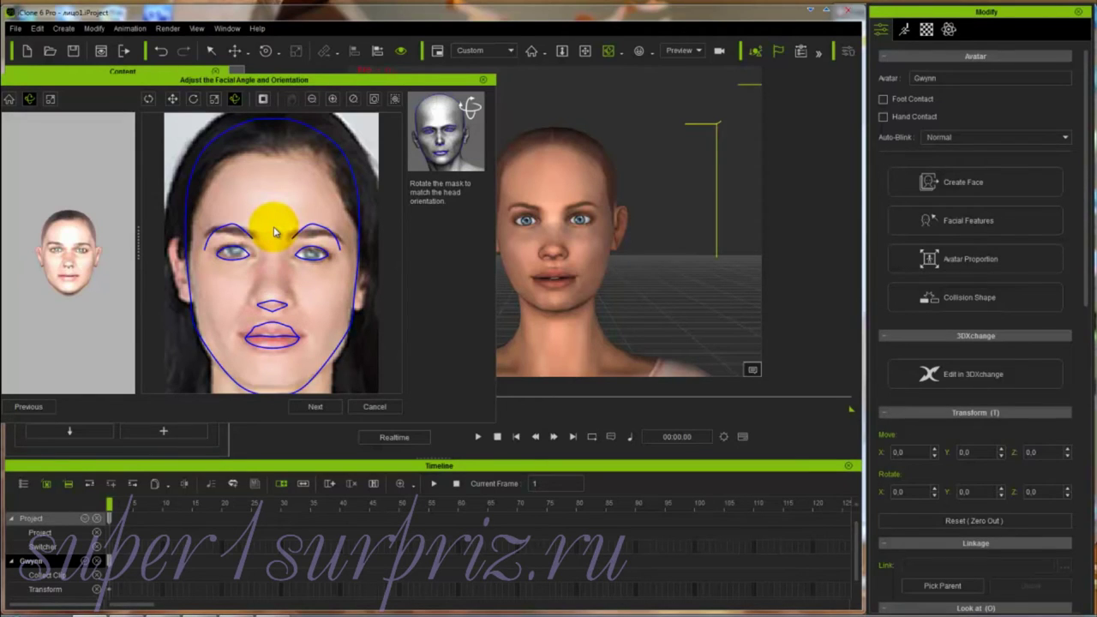
drag(274, 231, 266, 204)
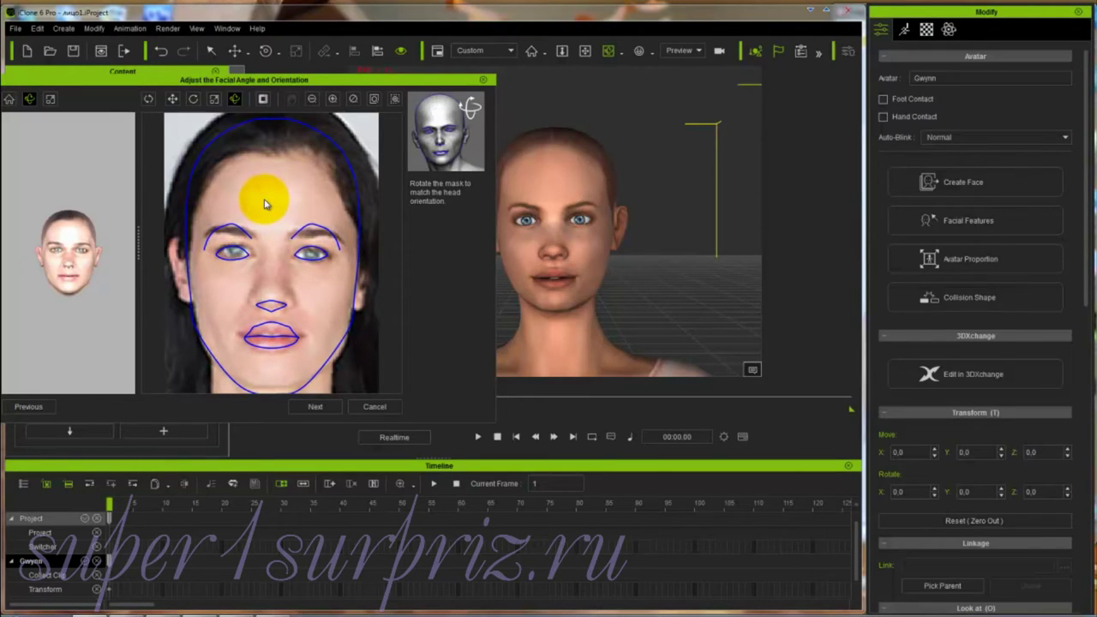
drag(265, 204, 256, 130)
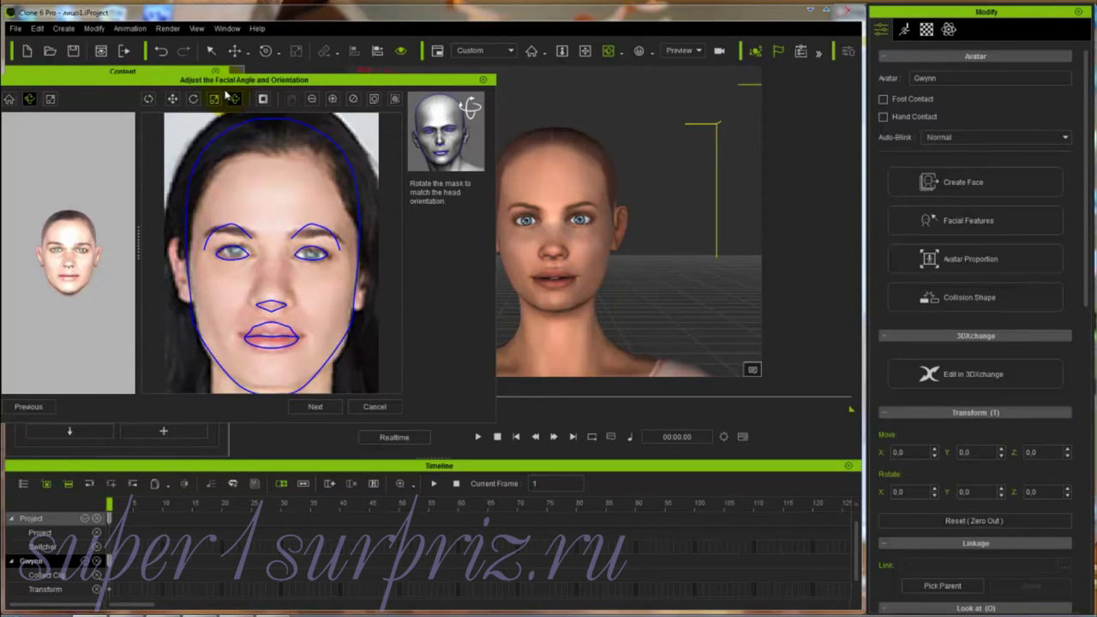
- Scale the face mask so its contour and features fit the photo, and proceed to the feature points stage
click(213, 99)
drag(269, 197, 268, 203)
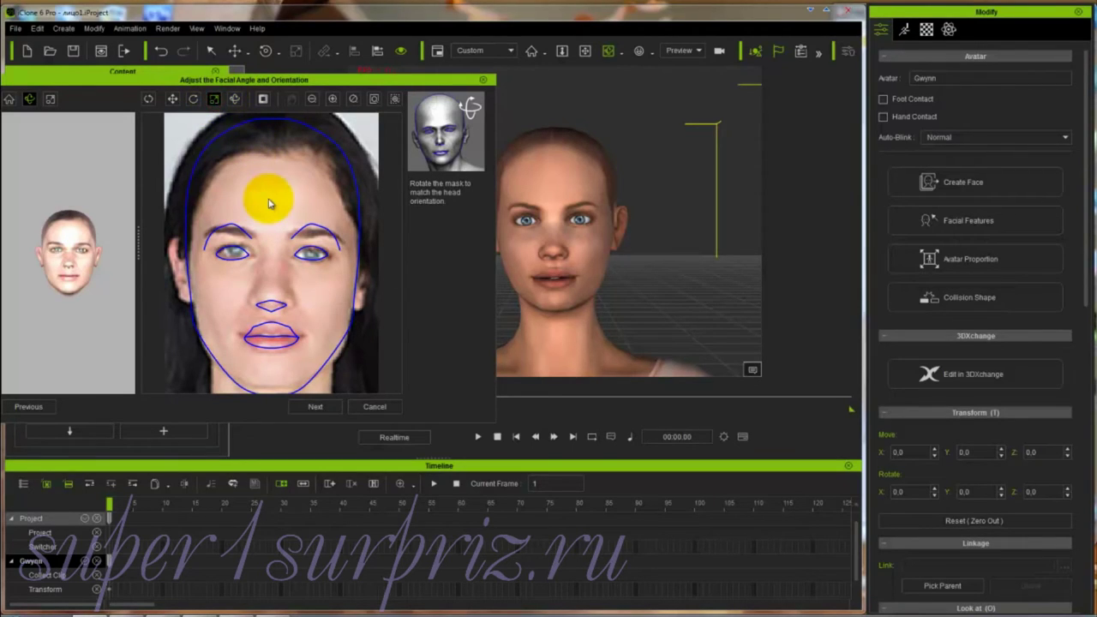
click(268, 202)
drag(268, 211, 268, 215)
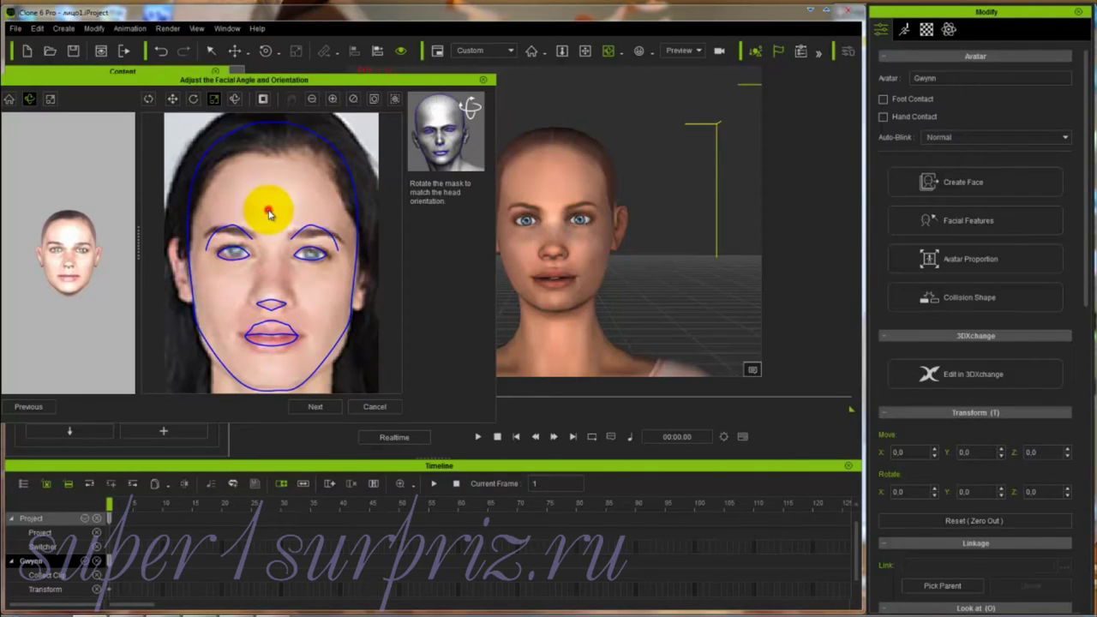
mouse_move(268, 212)
mouse_down()
mouse_move(270, 250)
mouse_move(268, 207)
mouse_up()
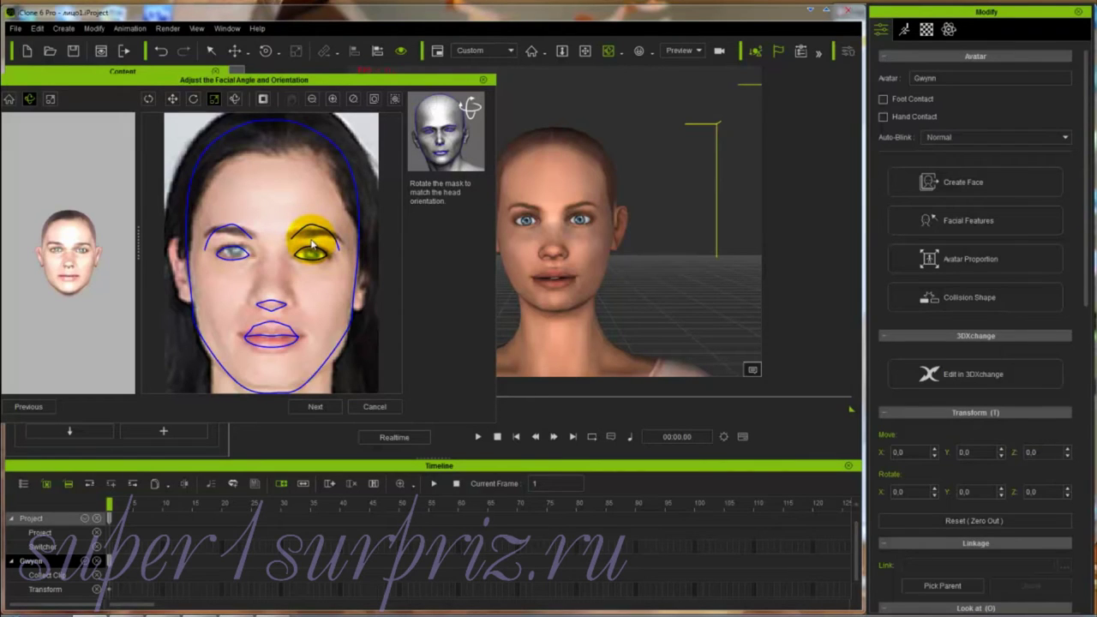
click(317, 407)
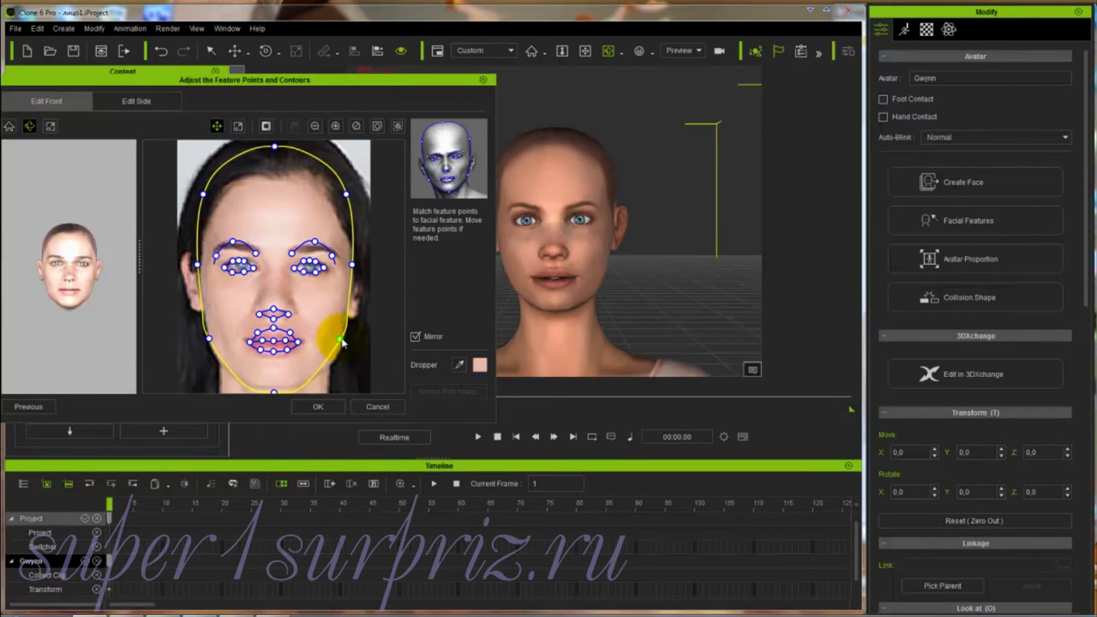
- Lower the mirrored jaw contour points and raise the chin point slightly to follow the face's lower edge
drag(341, 341, 336, 368)
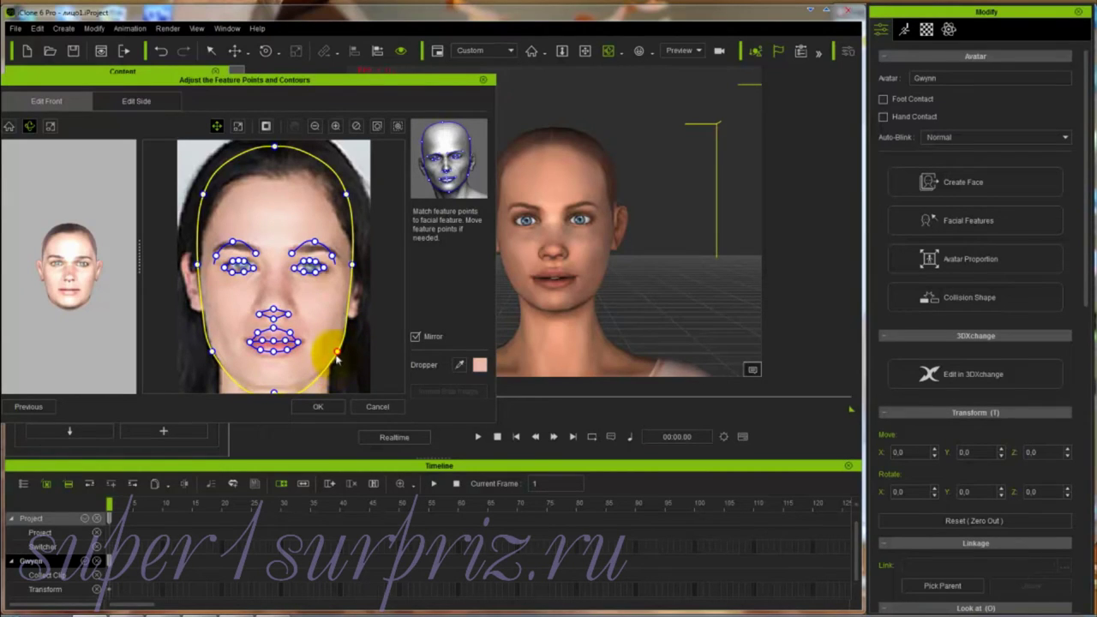
drag(337, 356, 336, 352)
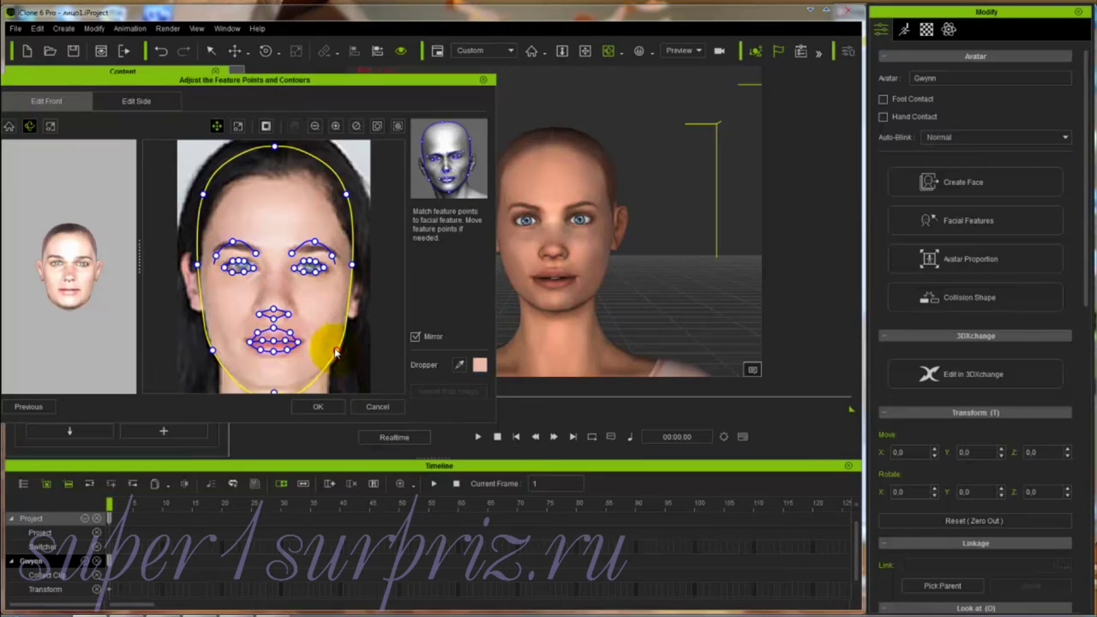
click(274, 390)
drag(274, 390, 273, 386)
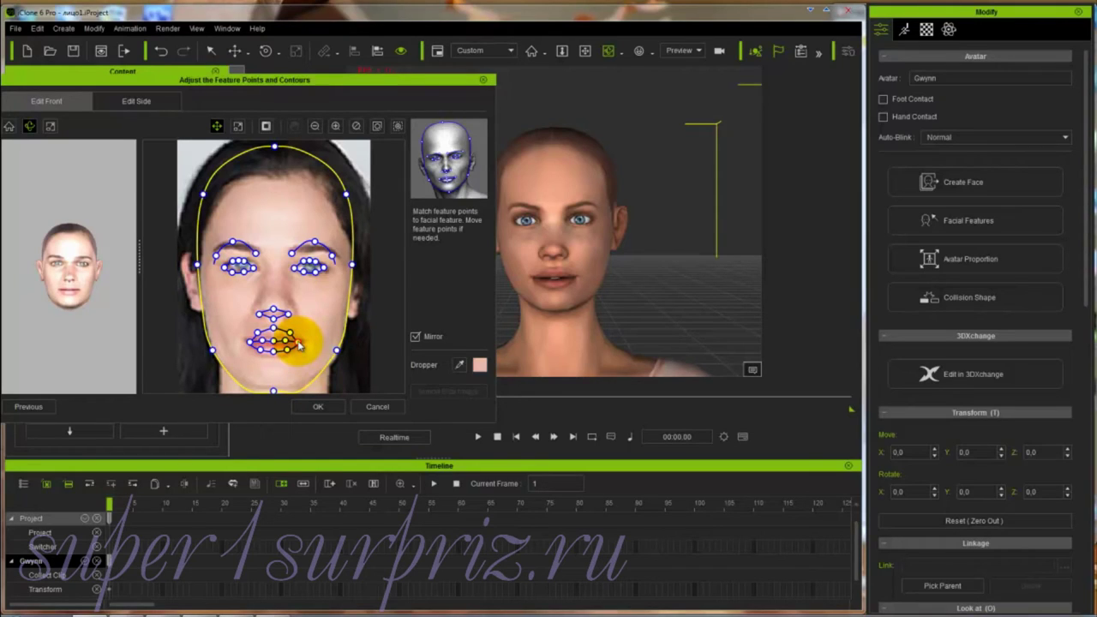
- Widen the mirrored mouth corner points and adjust the nose and upper lip points to match the photo
drag(298, 342, 305, 343)
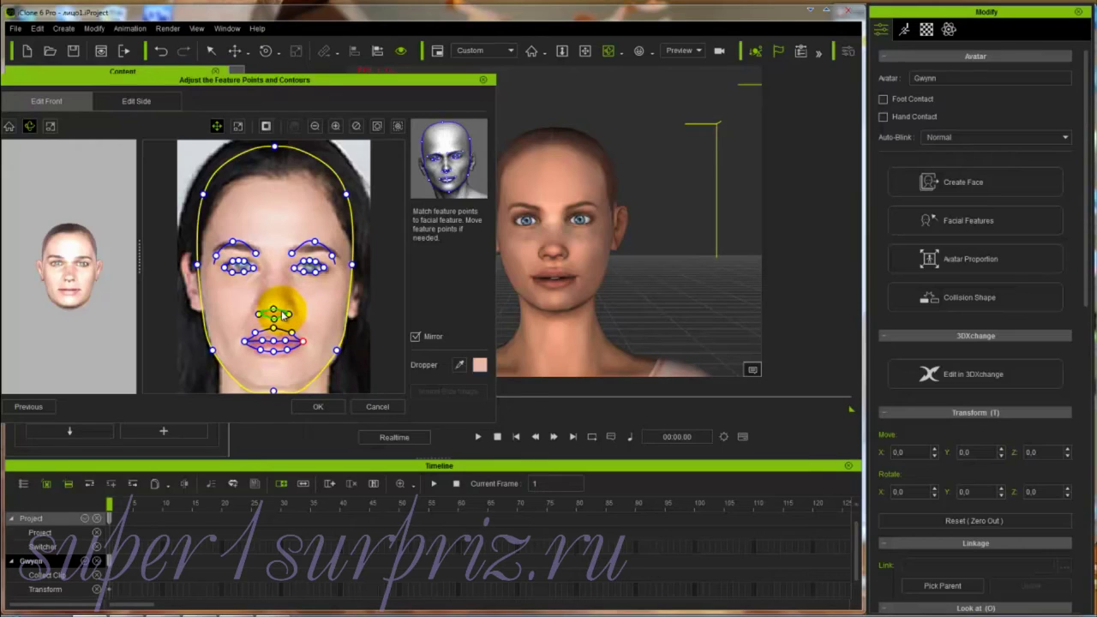
drag(284, 315, 286, 310)
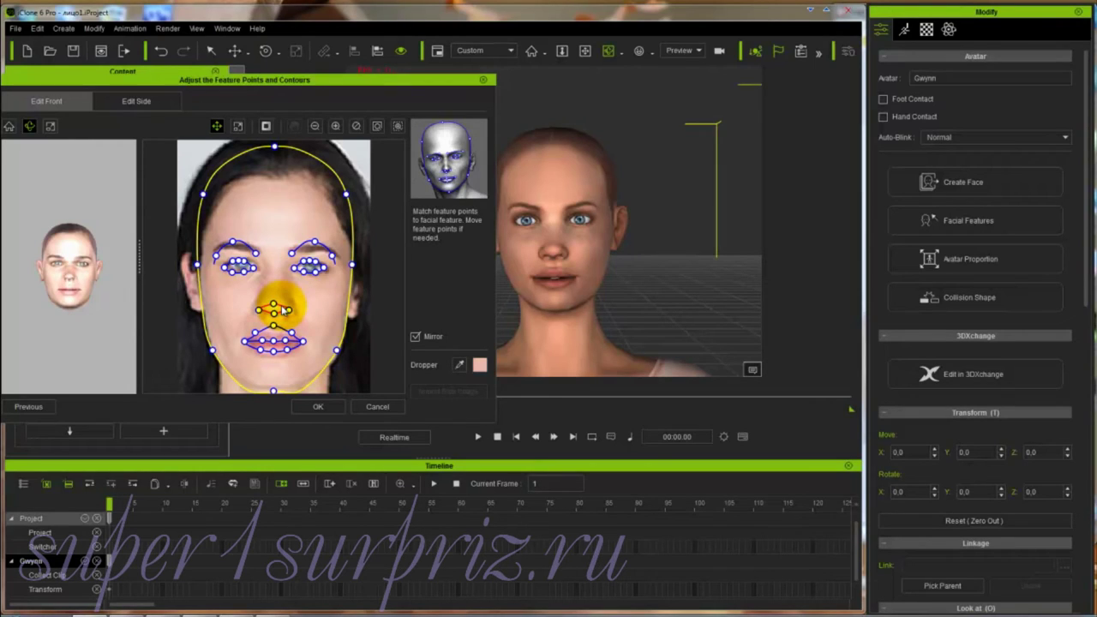
drag(284, 311, 288, 303)
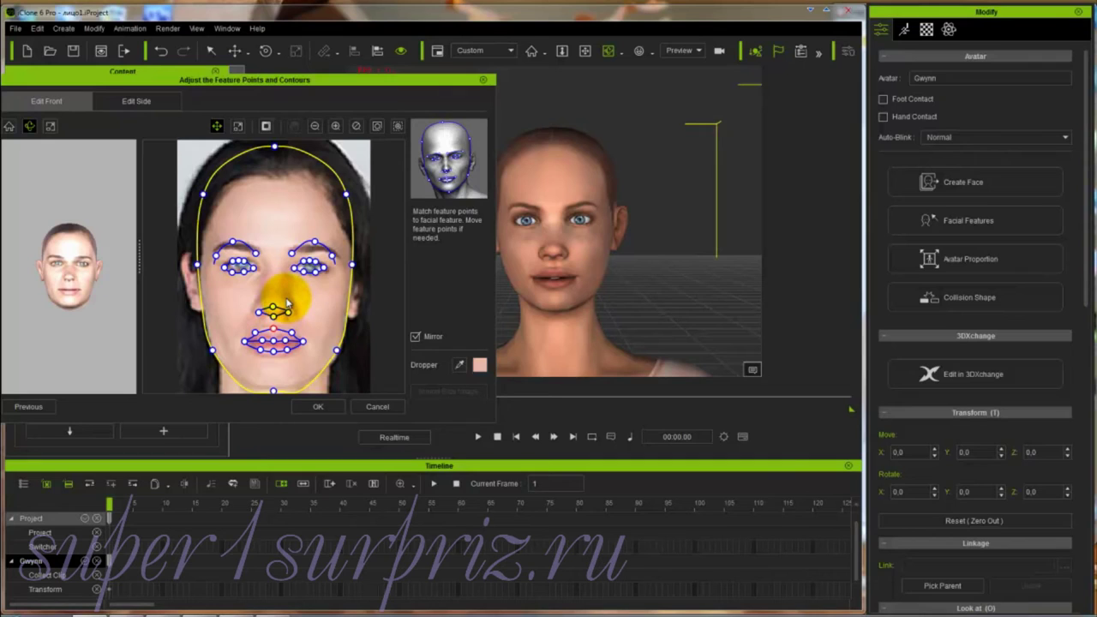
- Turn off Mirror and fine-tune the eye and eyebrow feature points individually on the front photo
scroll(288, 302, up, 5)
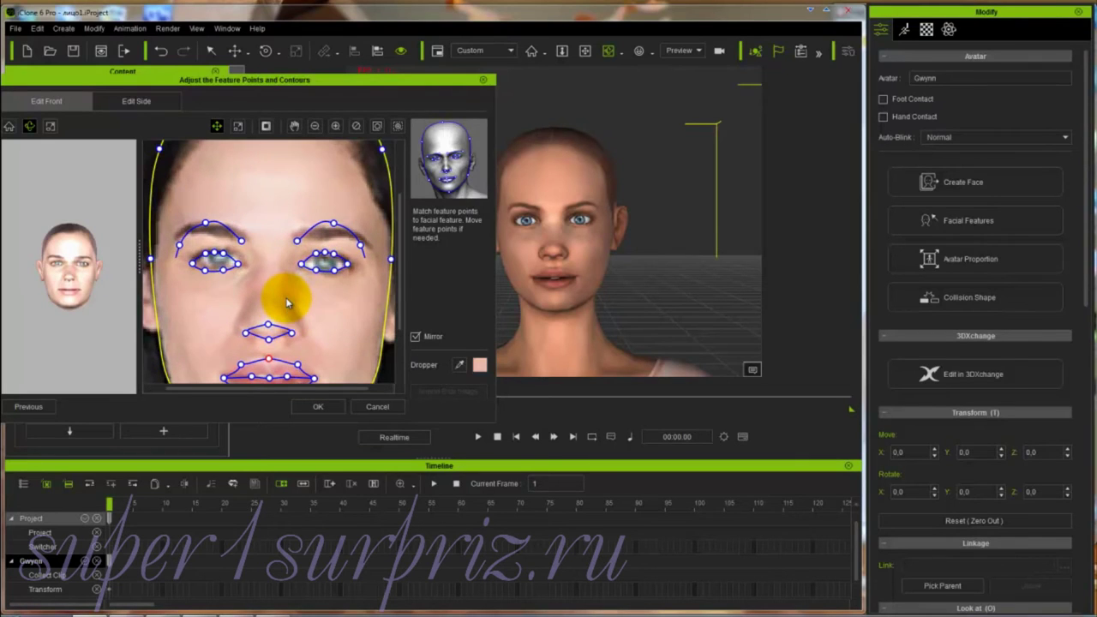
click(240, 264)
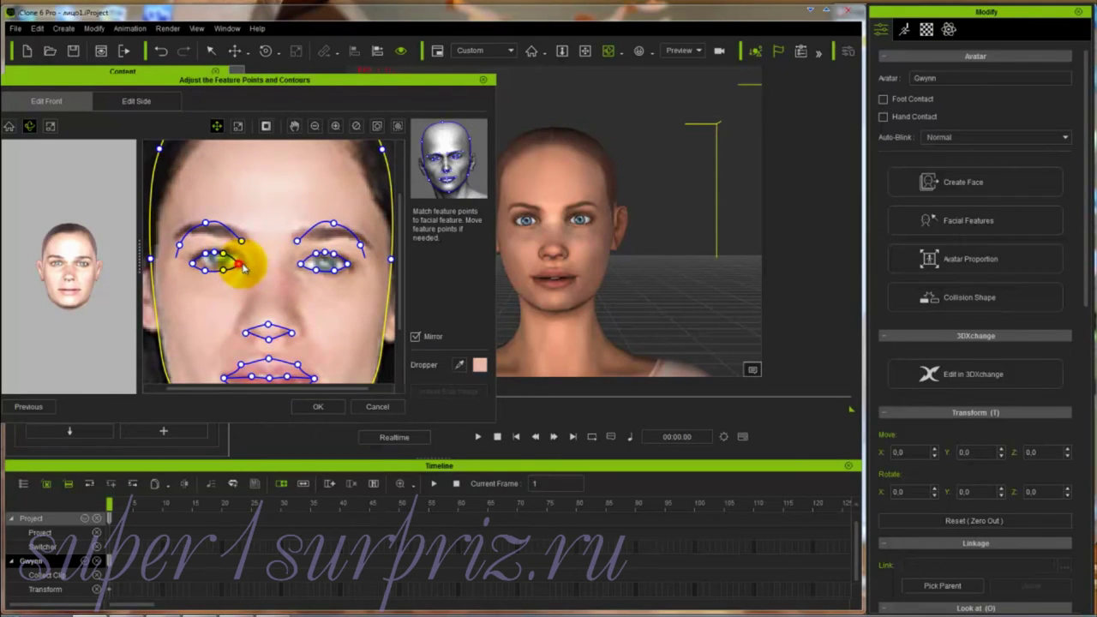
click(338, 264)
scroll(340, 265, down, 5)
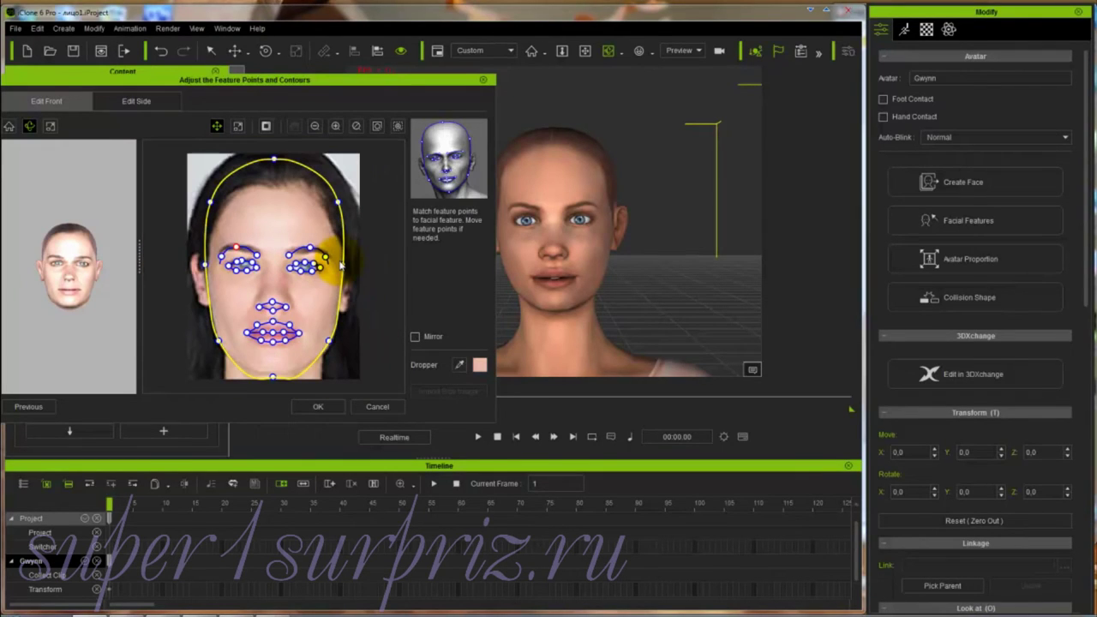
scroll(340, 266, up, 3)
scroll(340, 265, down, 3)
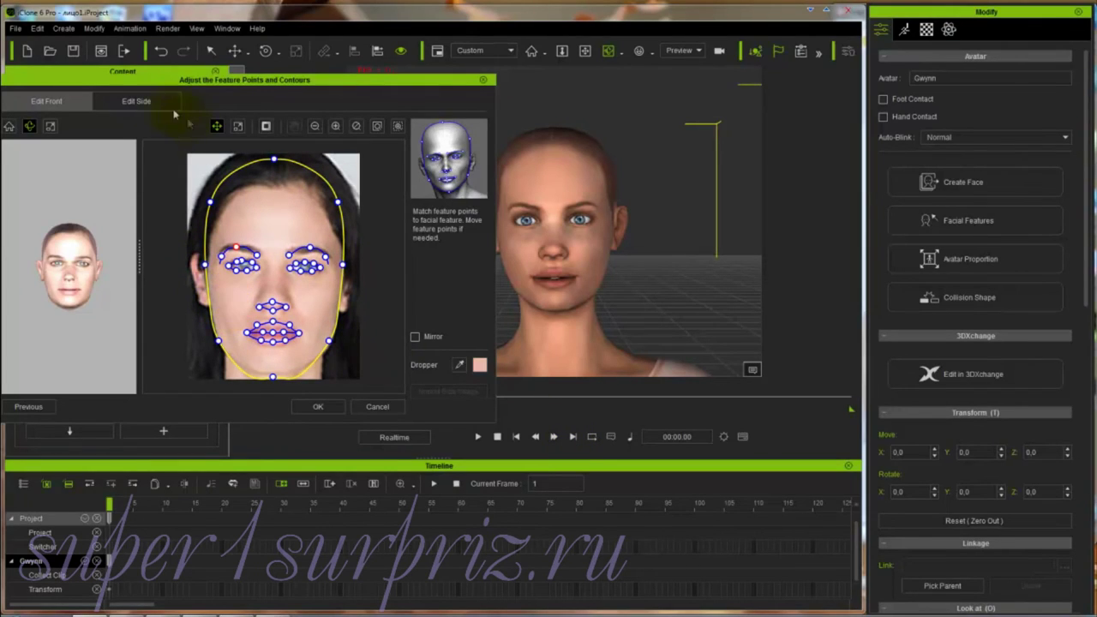
- Switch to side-profile editing, reposition the blend lines and raise the points under the chin
click(136, 101)
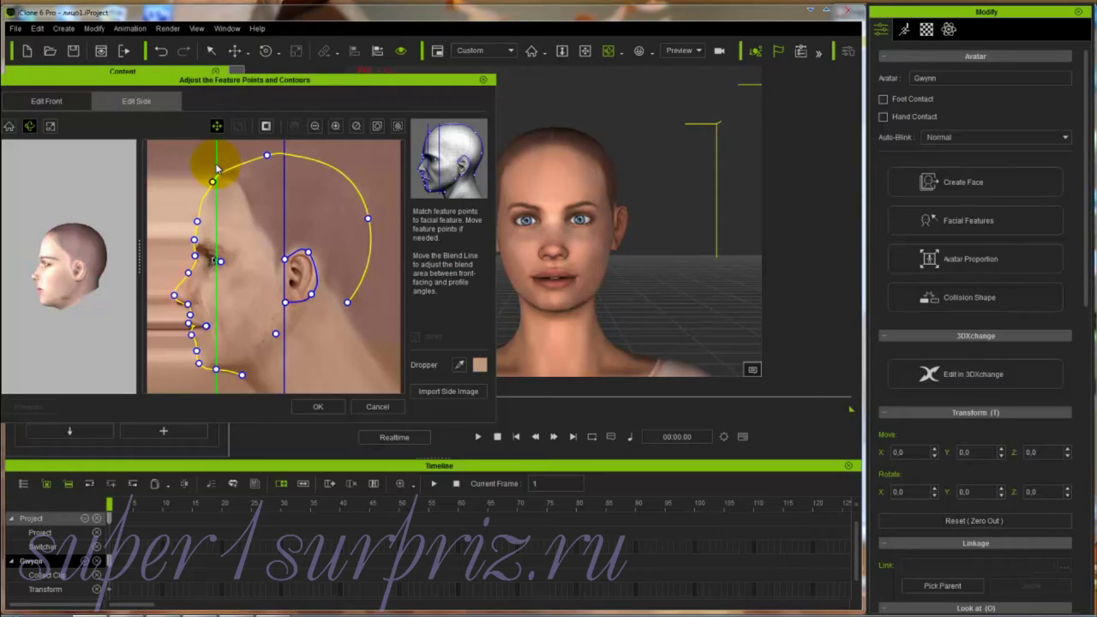
drag(218, 165, 273, 154)
drag(242, 375, 249, 370)
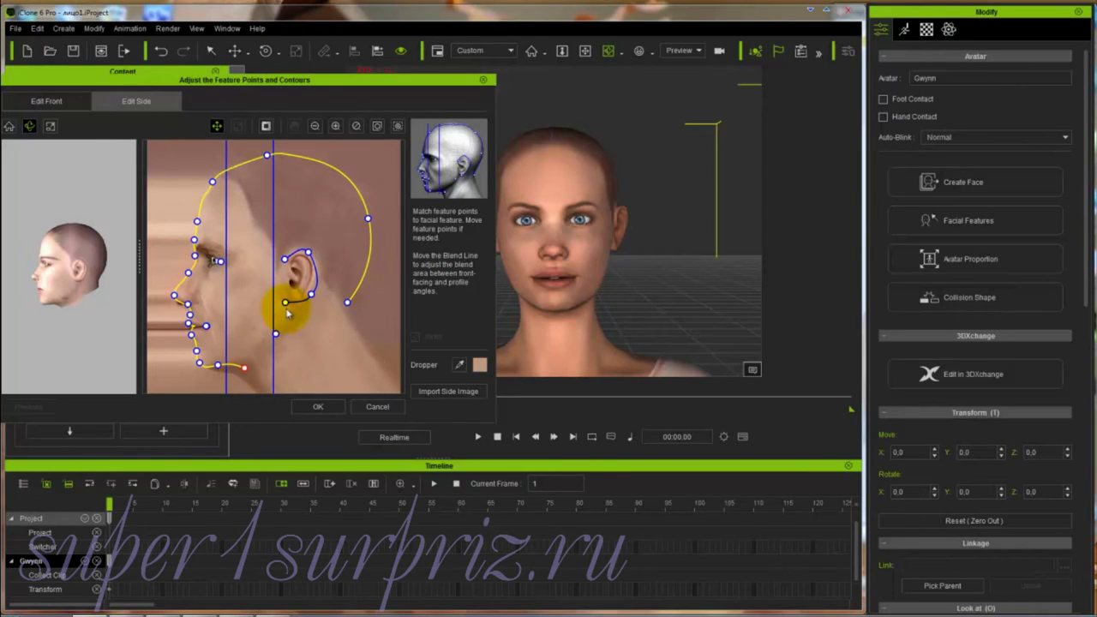
- Lower the earlobe point, pull in the back-of-head contour and adjust the forehead contour and nose tip on the side profile
click(286, 302)
drag(285, 304, 289, 310)
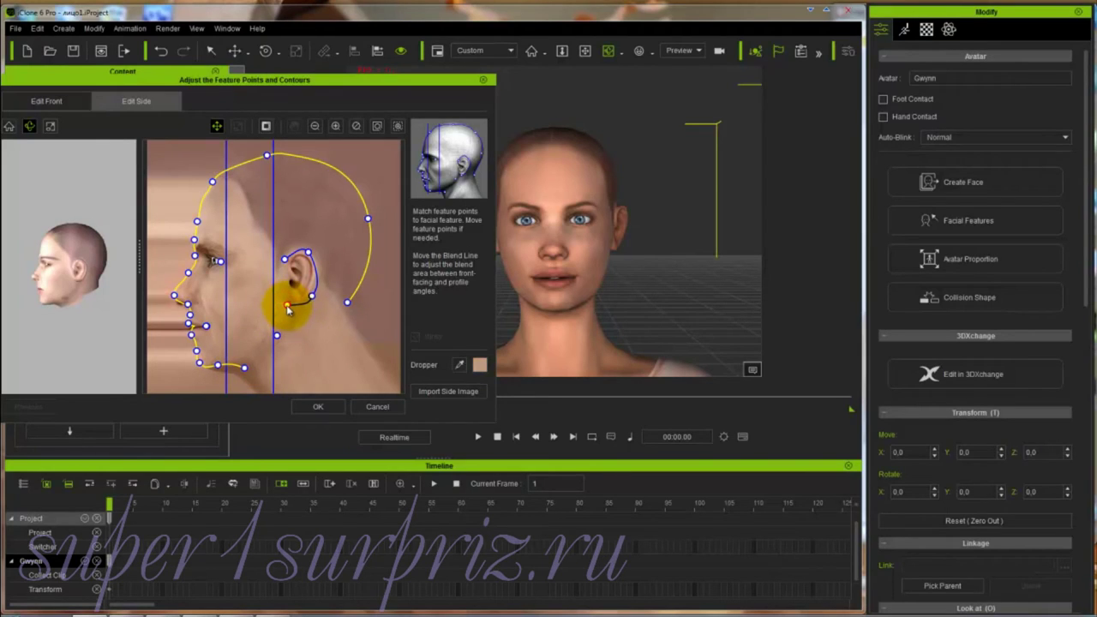
click(365, 220)
drag(359, 222, 354, 224)
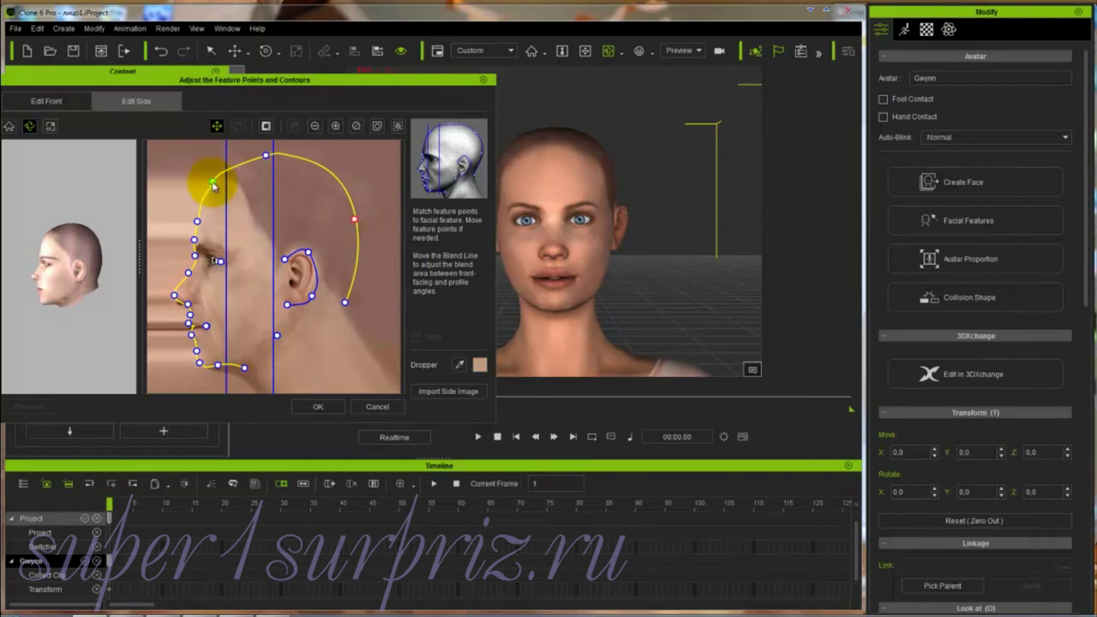
click(211, 183)
drag(211, 183, 213, 180)
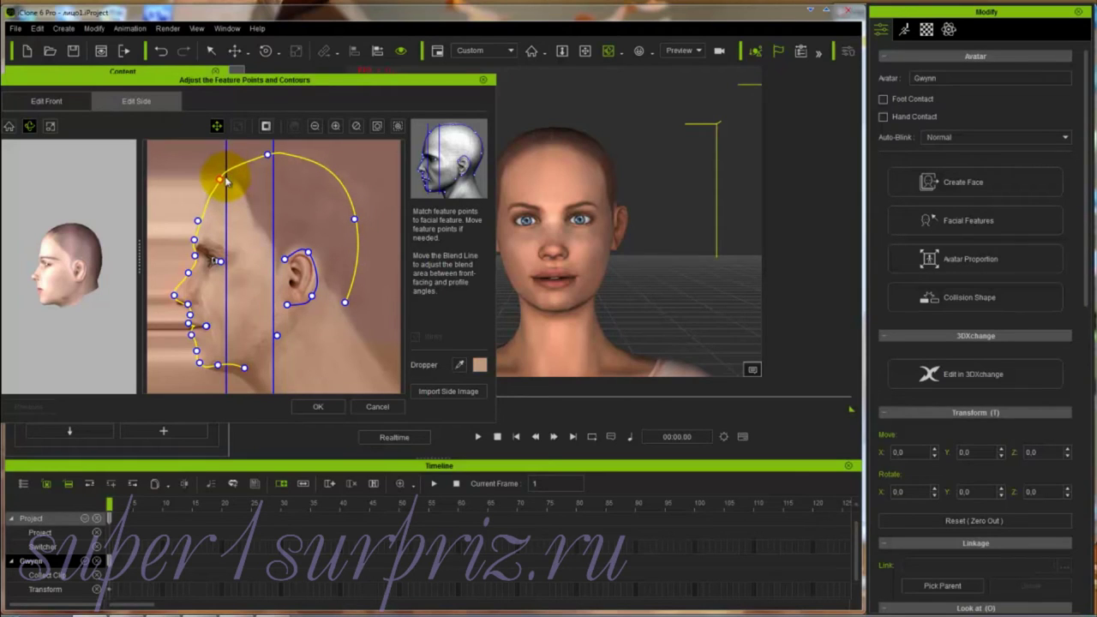
click(174, 295)
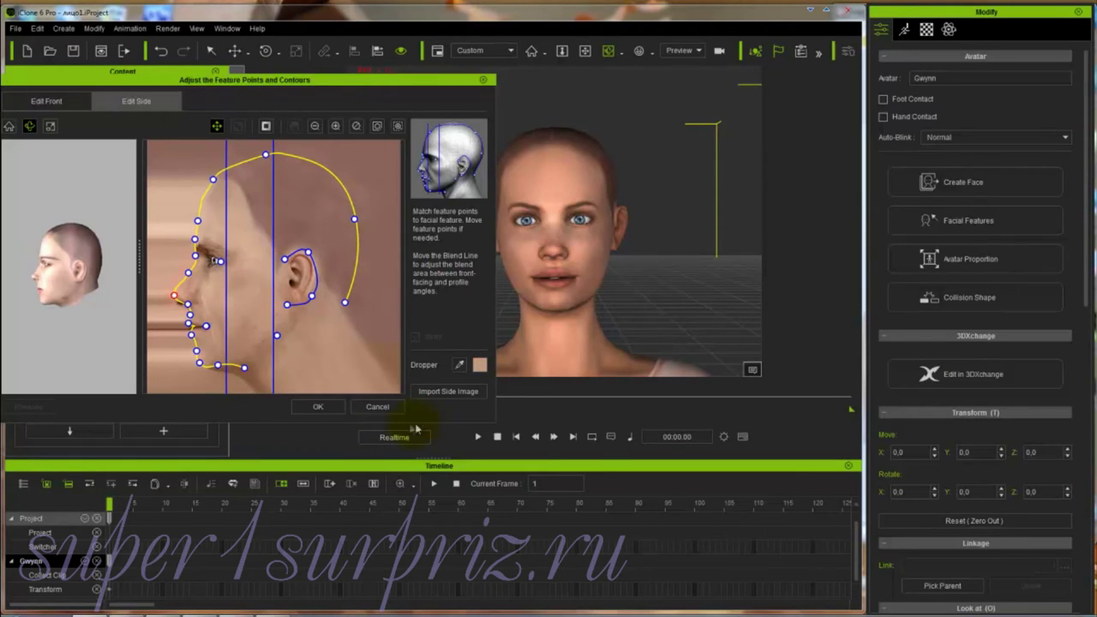
- Import Snaps_2.jpg as the side face image, accepting the loss of the existing side modifications
click(446, 392)
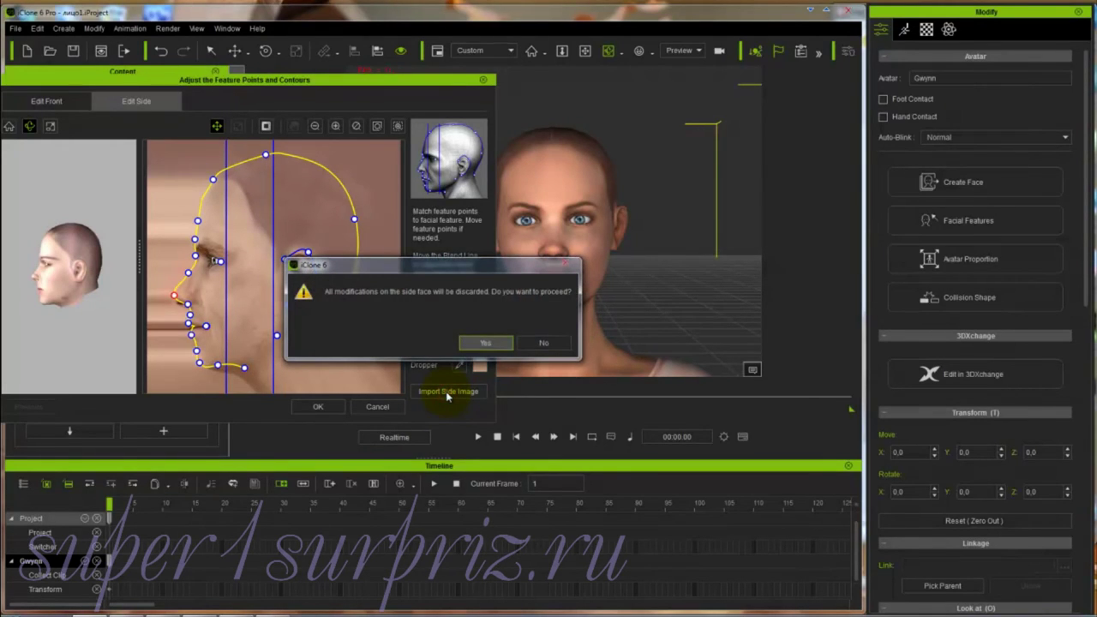
key(Return)
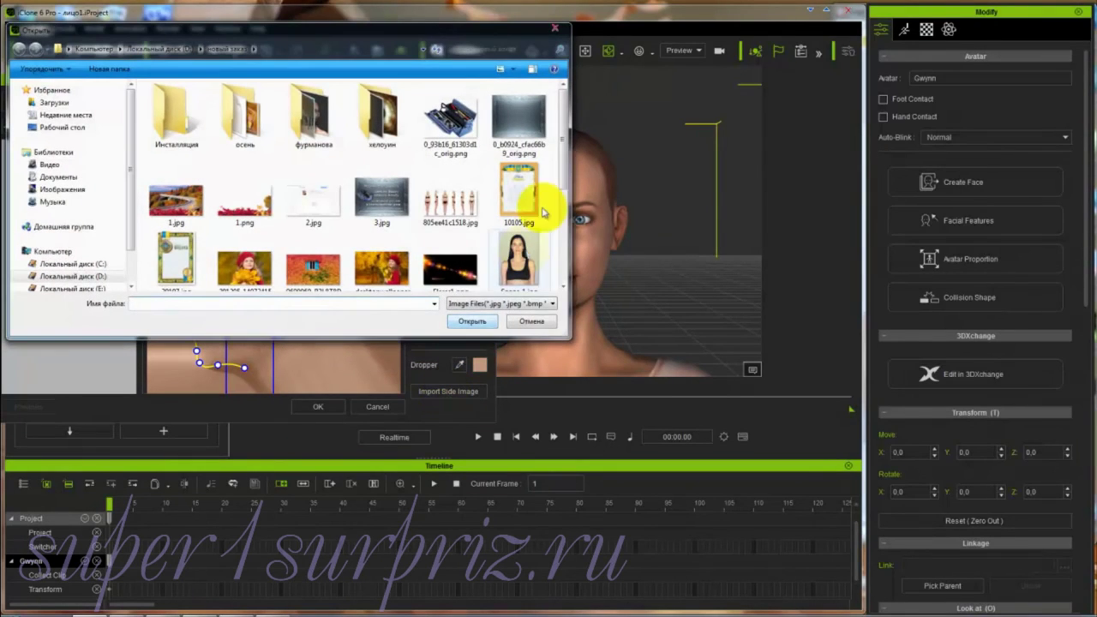
drag(562, 178, 560, 232)
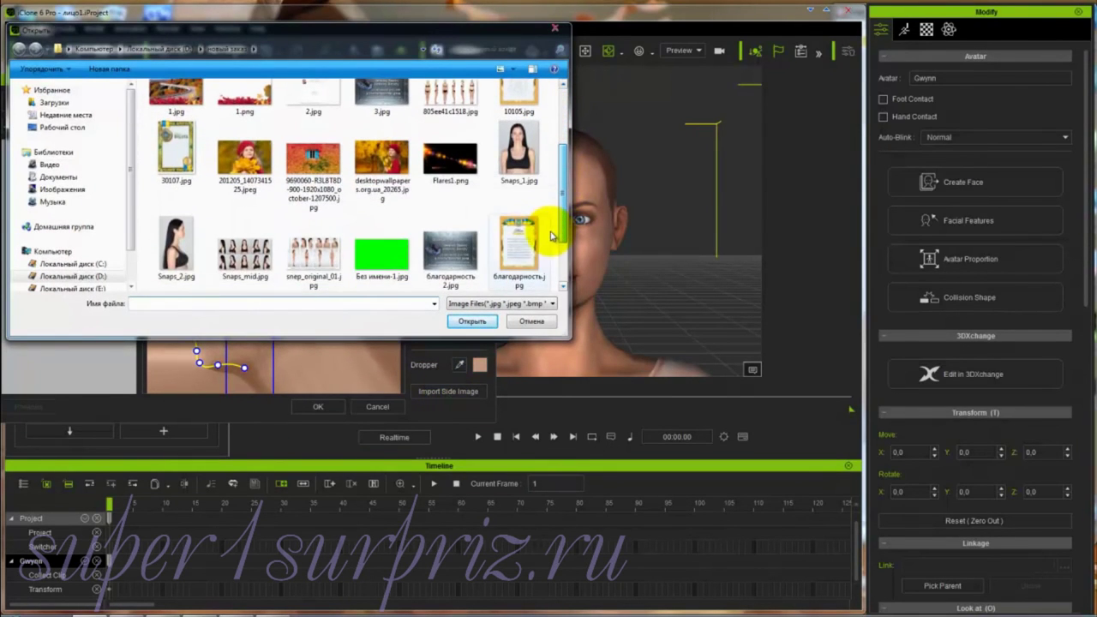
click(172, 249)
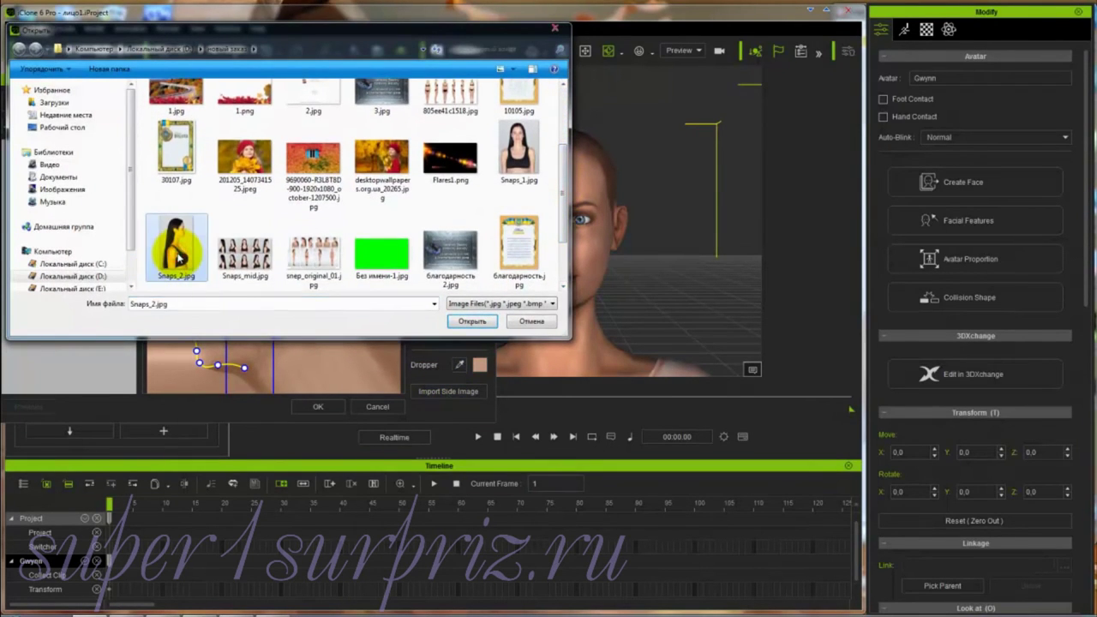
click(469, 322)
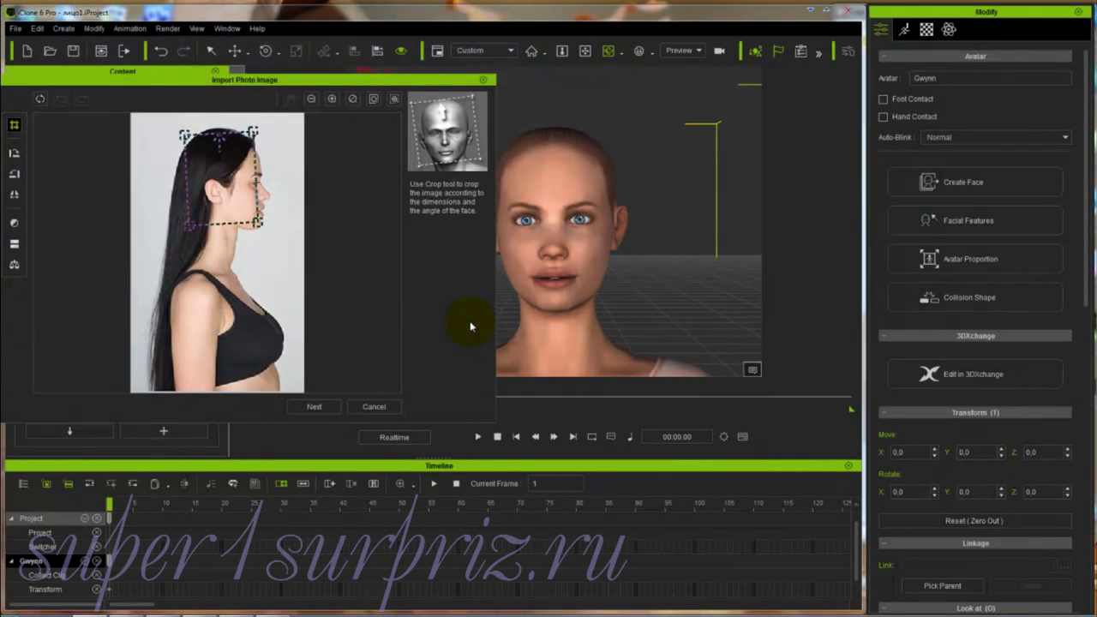
- Crop the side photo to the head, flip it horizontally and proceed to the facial boundary stage
drag(226, 198, 242, 206)
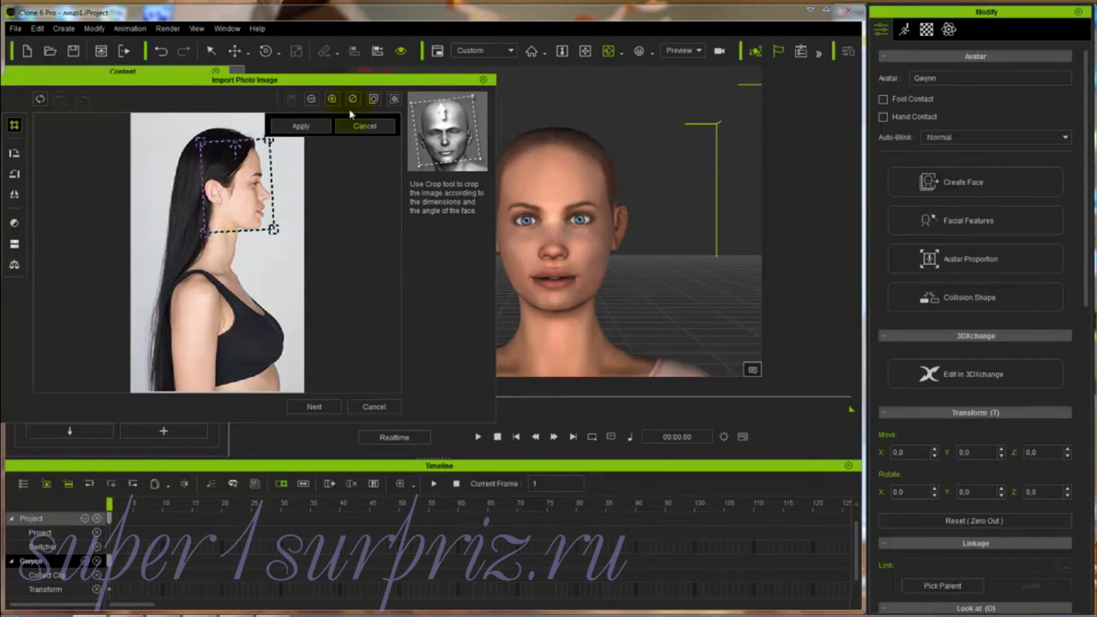
click(302, 127)
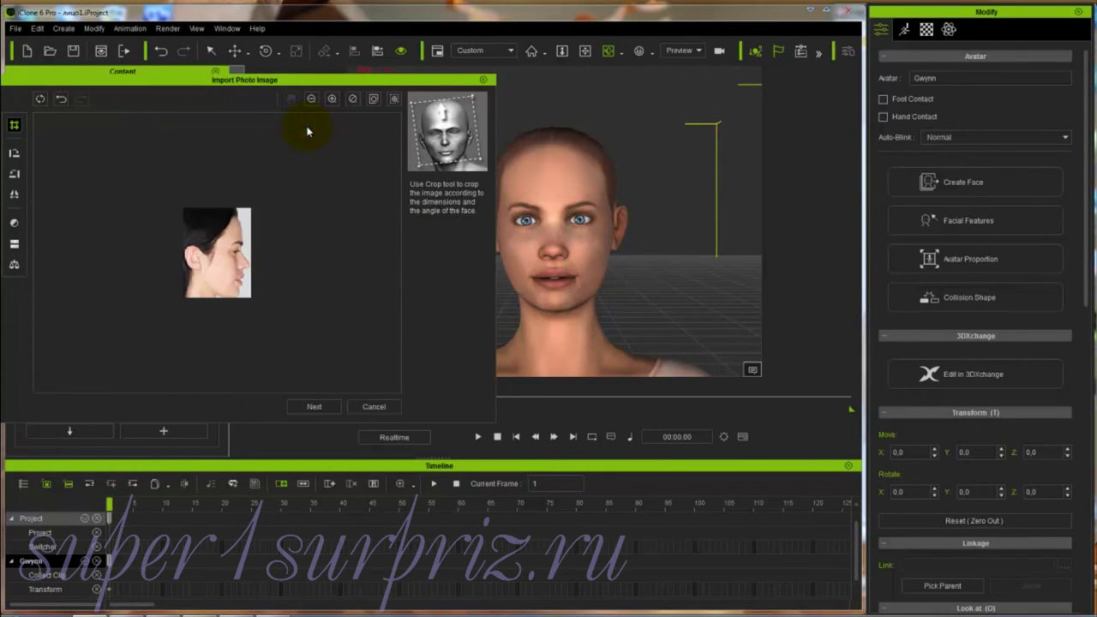
click(13, 197)
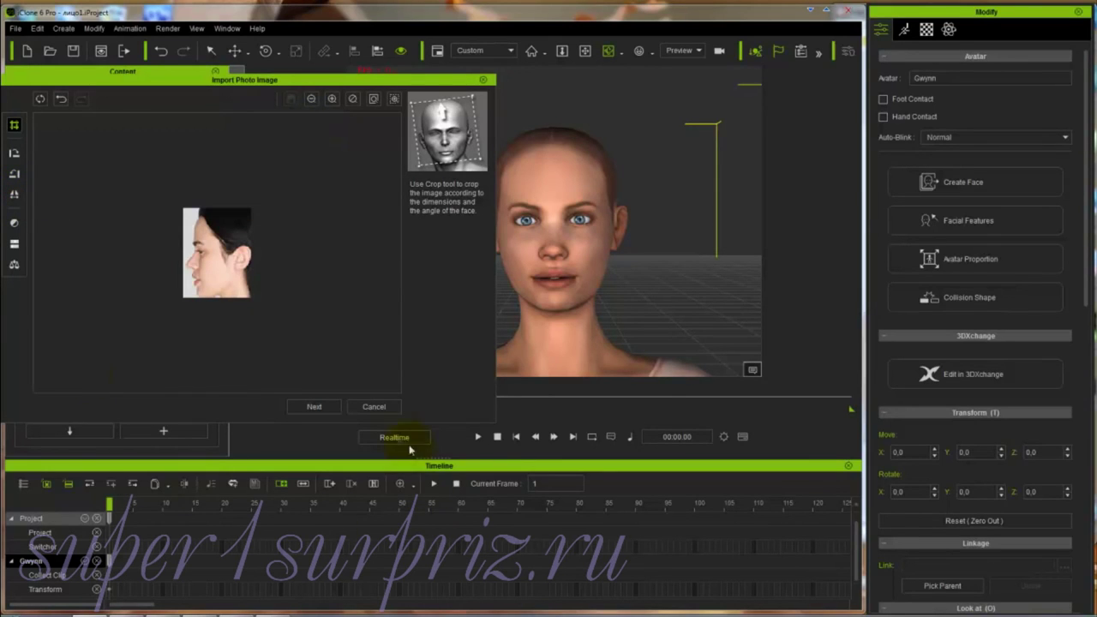
click(326, 408)
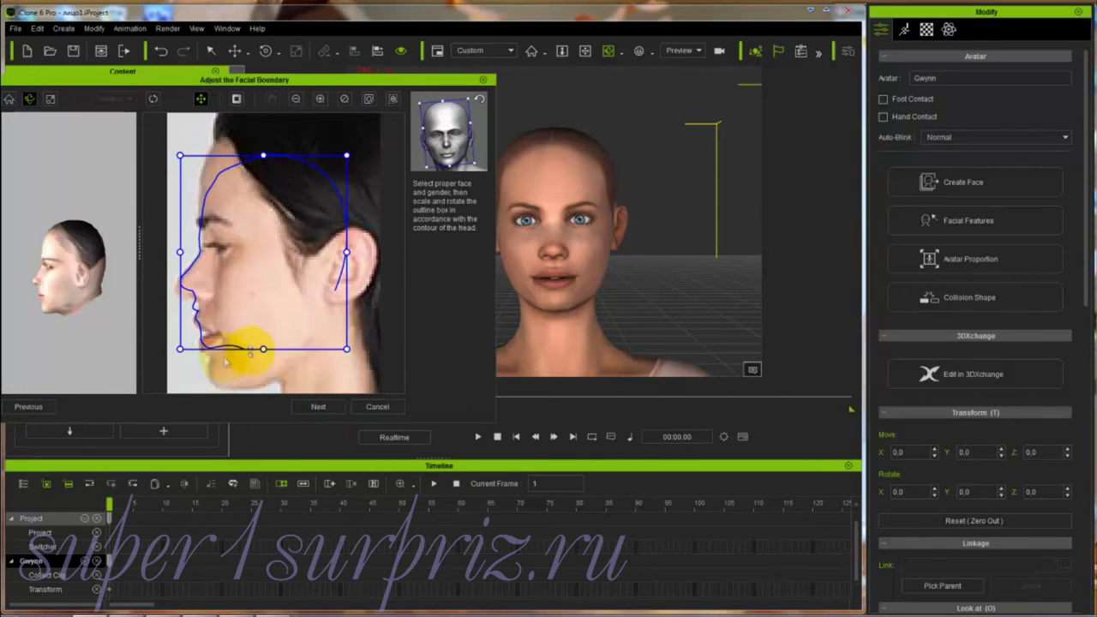
- Stretch the side facial boundary to fit the crown, chin, nose and back of the head, and proceed to the feature points
drag(266, 347, 263, 386)
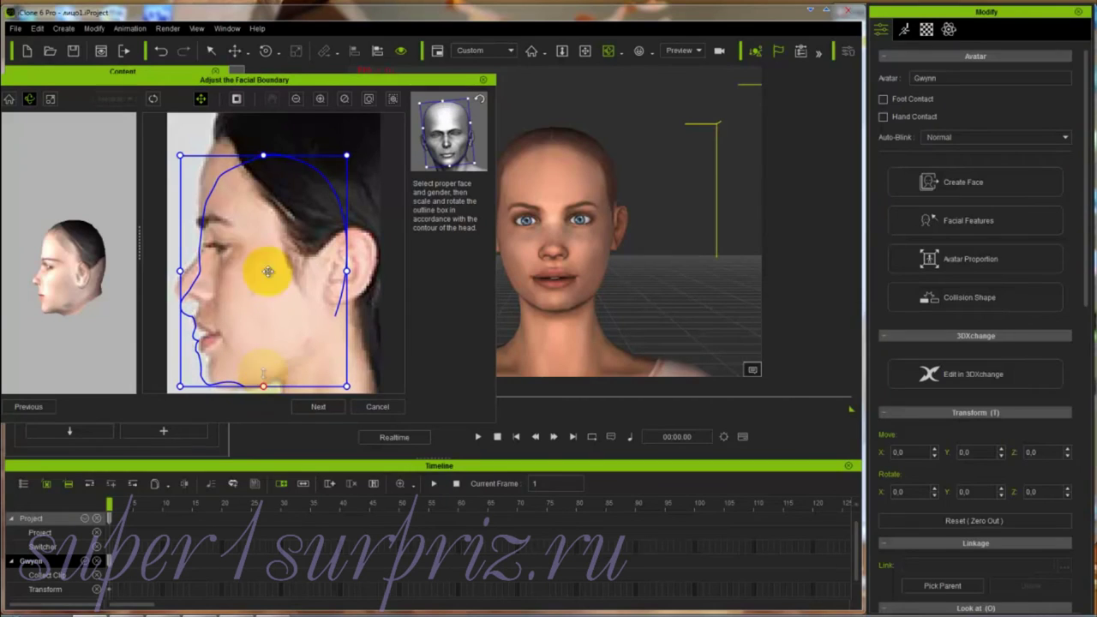
drag(262, 156, 257, 104)
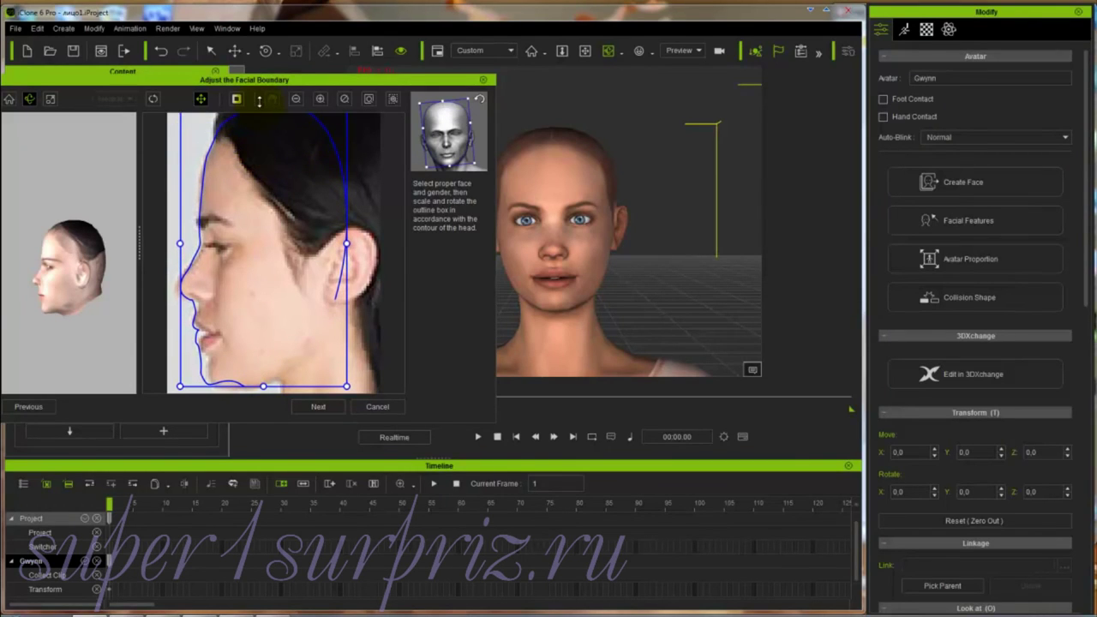
drag(180, 243, 175, 246)
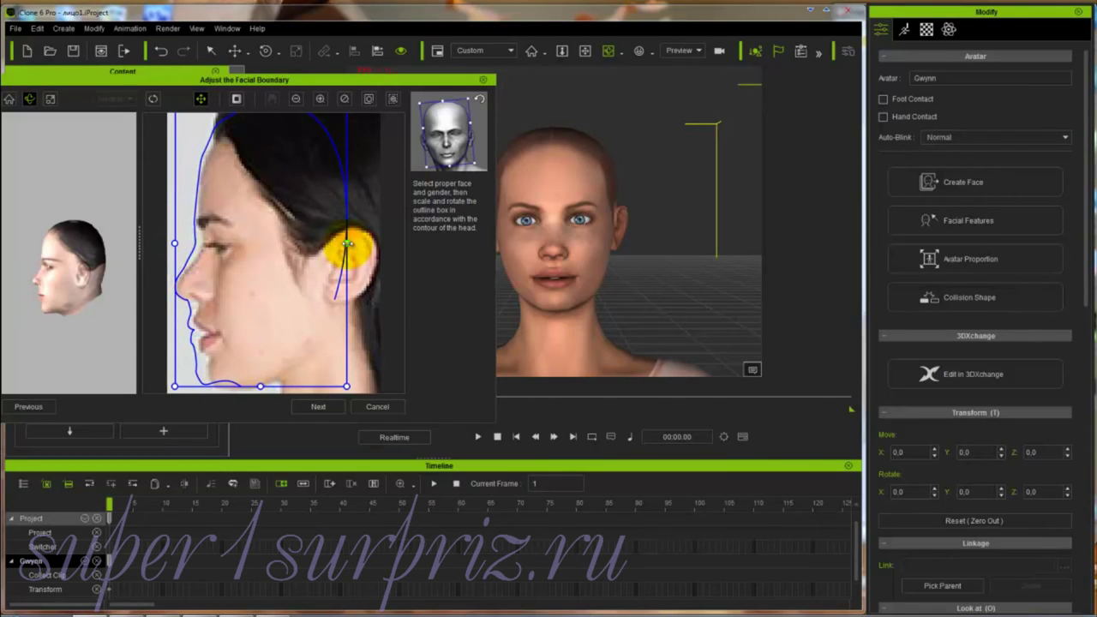
drag(346, 244, 380, 243)
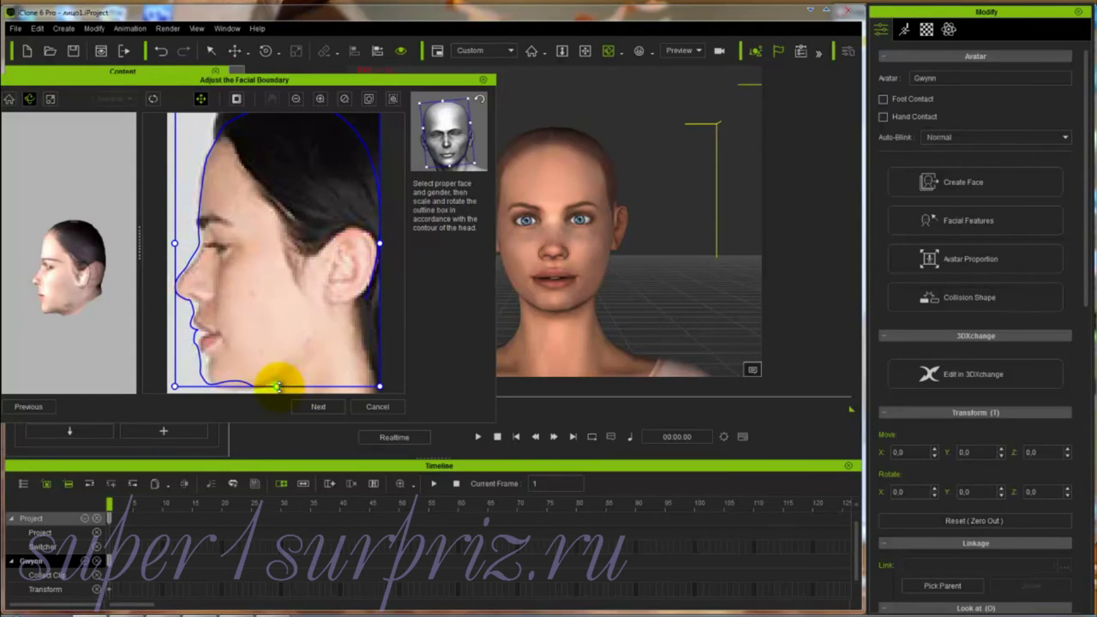
drag(276, 386, 286, 388)
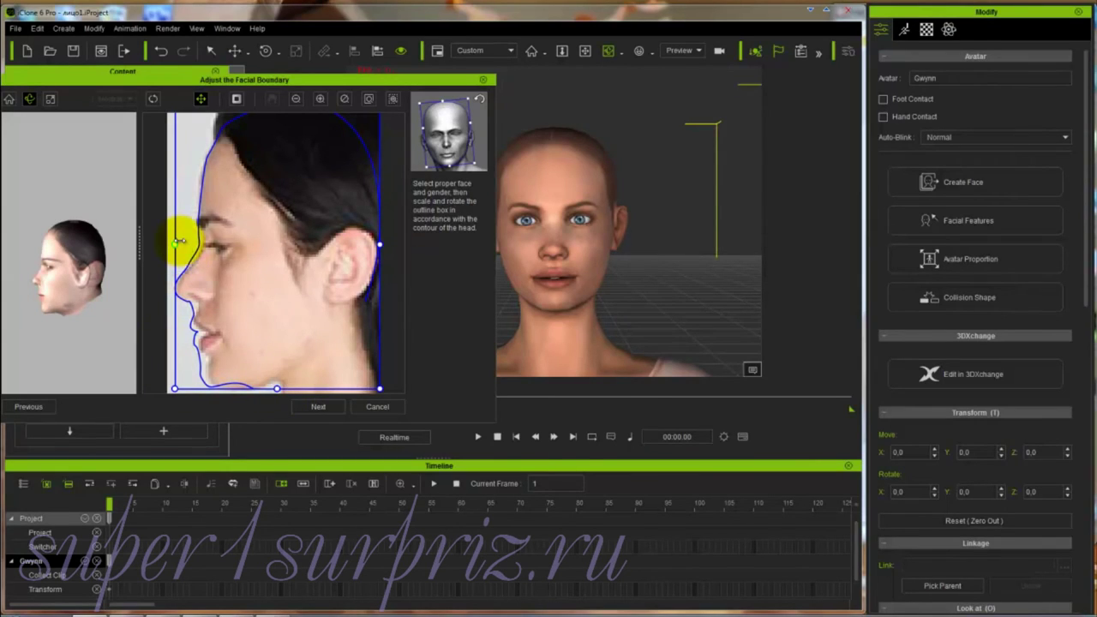
drag(175, 245, 177, 245)
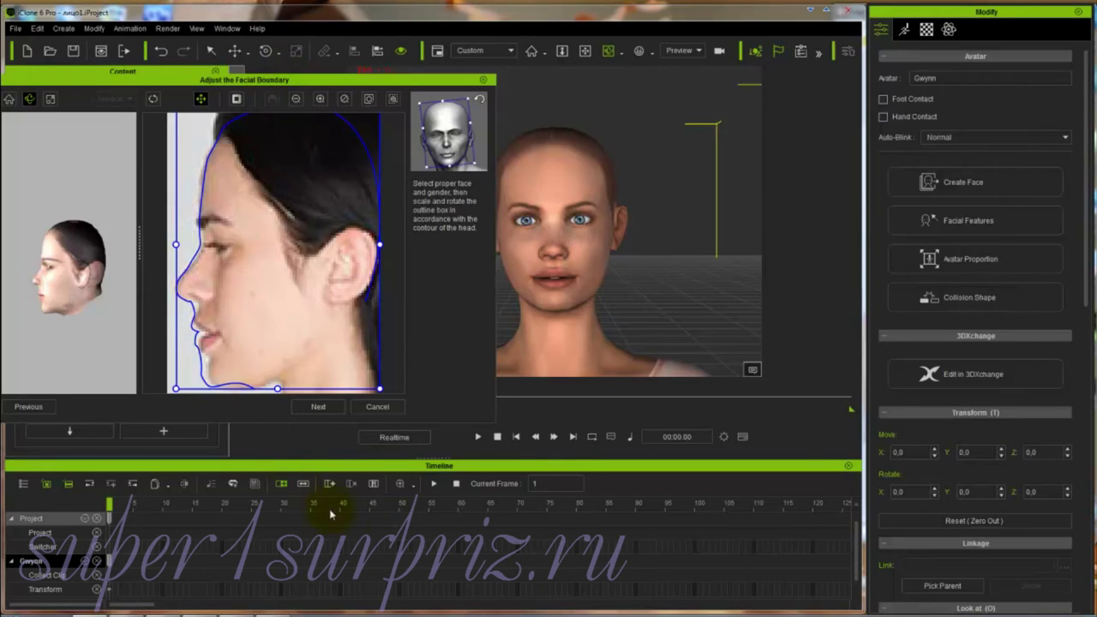
click(320, 408)
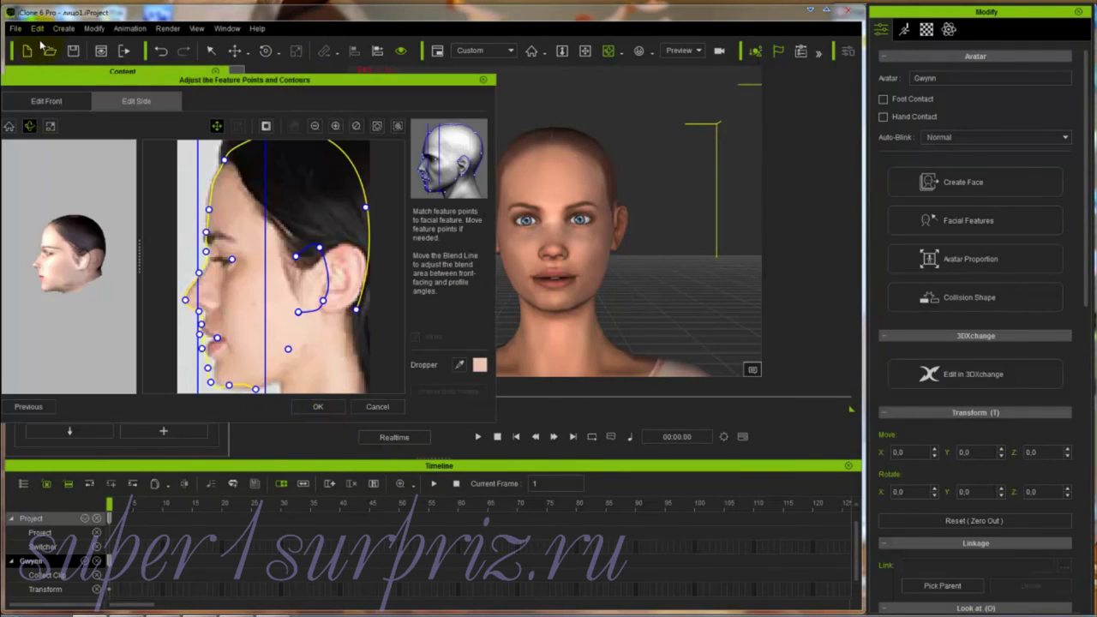
- Fit the side contour, ear and jaw points to the profile photo and reposition the blend lines
click(365, 208)
drag(297, 270, 330, 270)
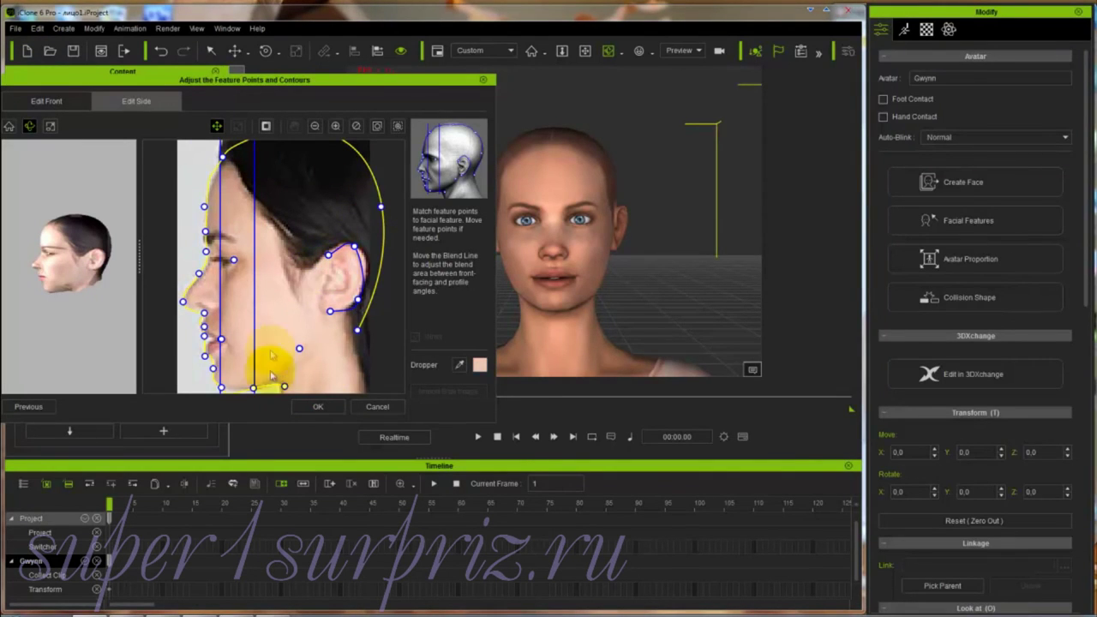
- Generate the facial model and save the face file as Polya in the custom Face folder
click(318, 408)
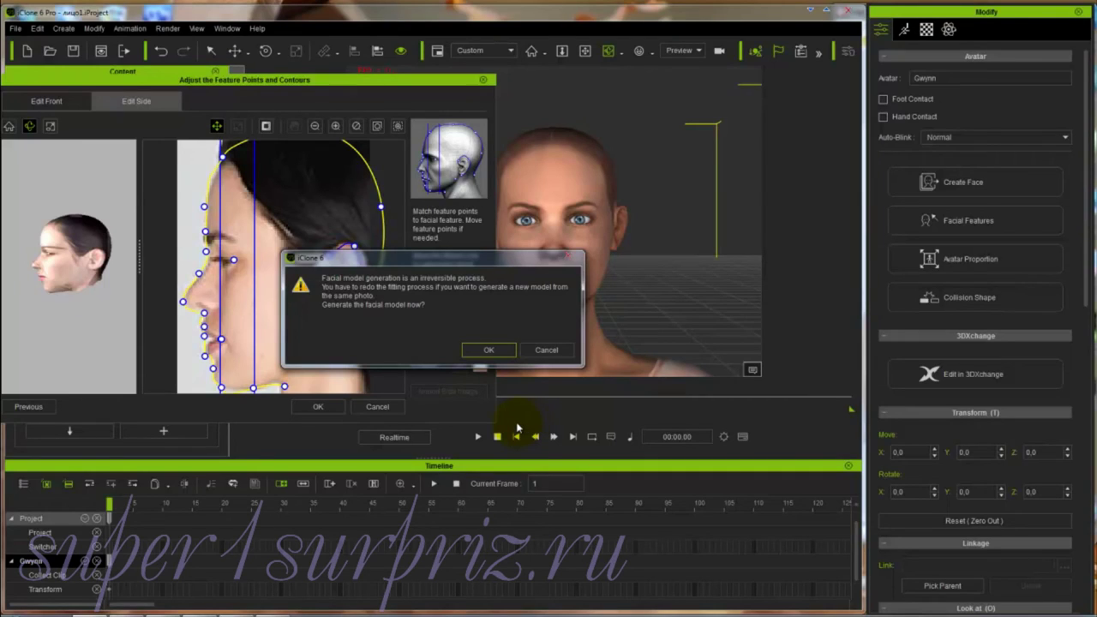
click(490, 349)
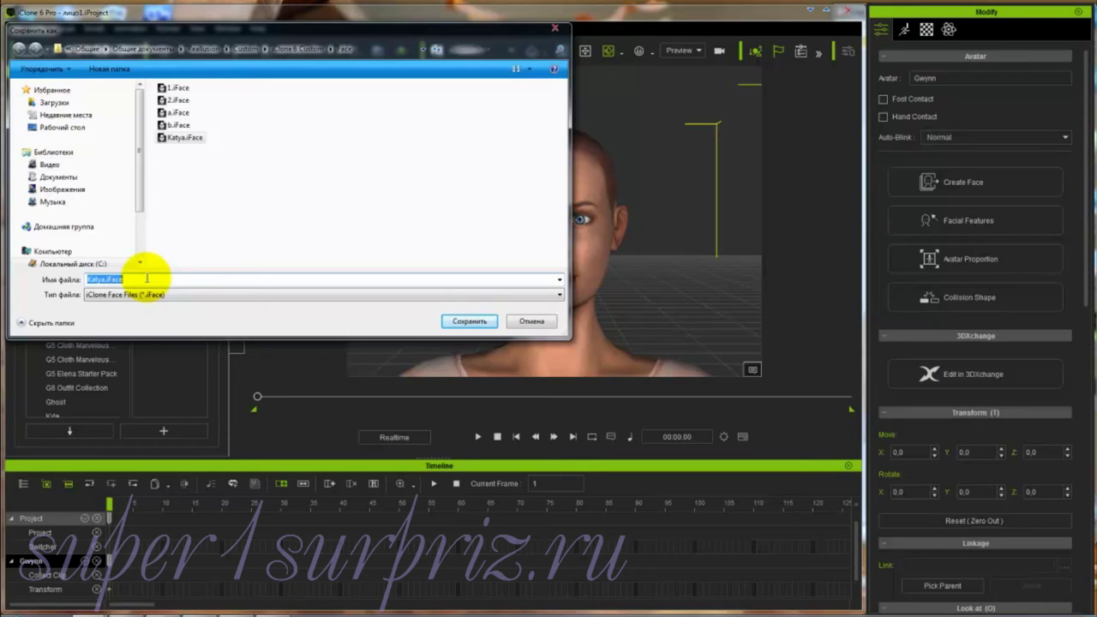
text(P)
text(olyn)
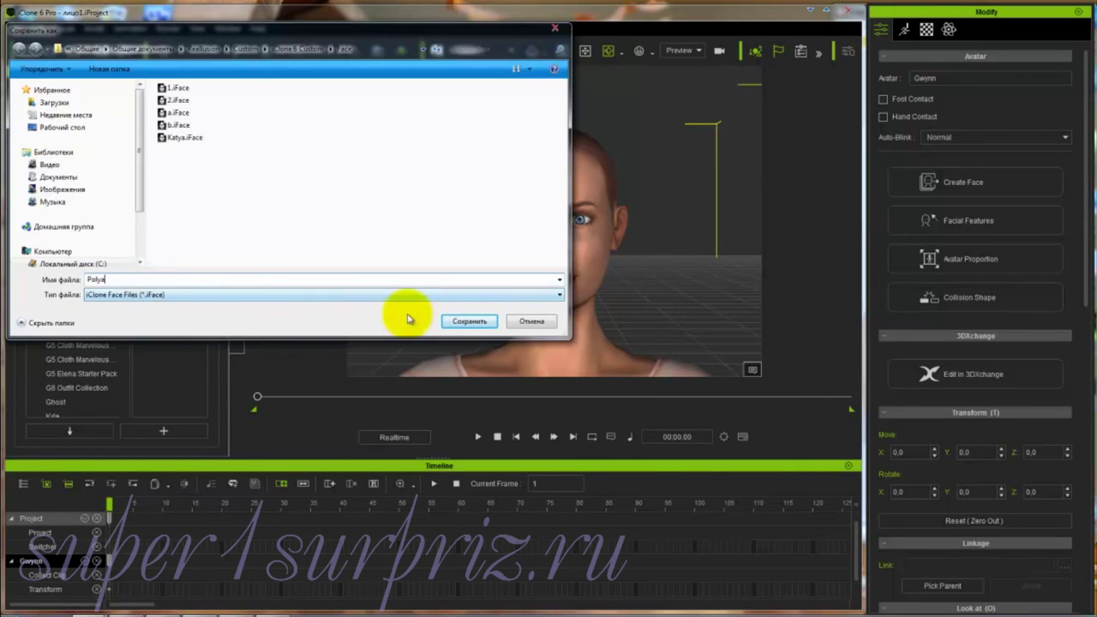
click(461, 322)
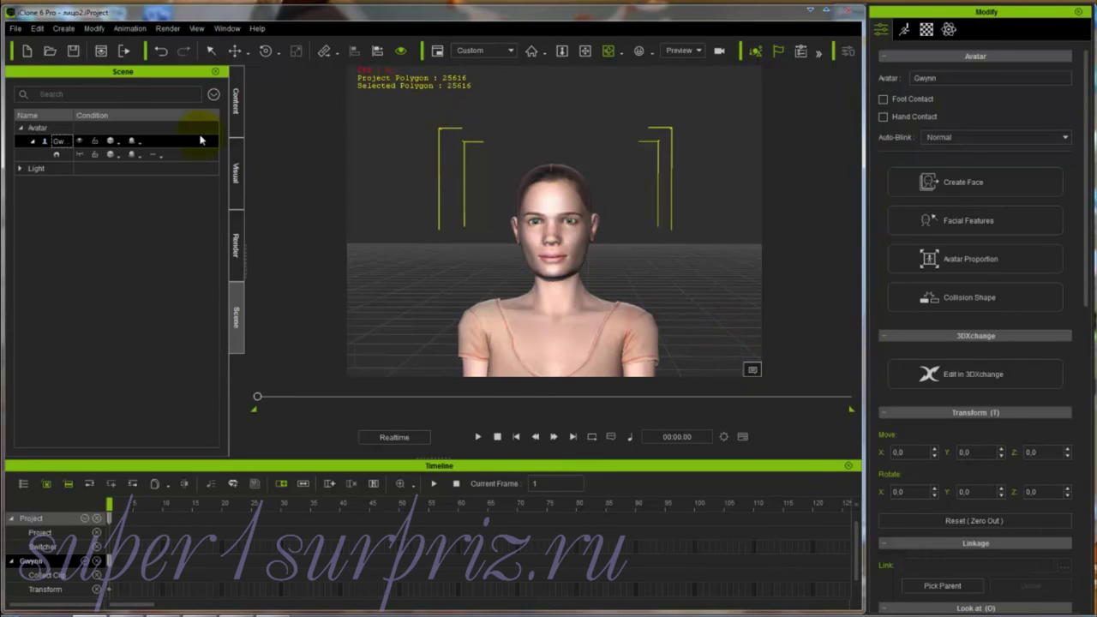
- Find the Eyes category under avatar parts in the content library and apply the 04_Dark_D eyes to Gwynn
click(237, 107)
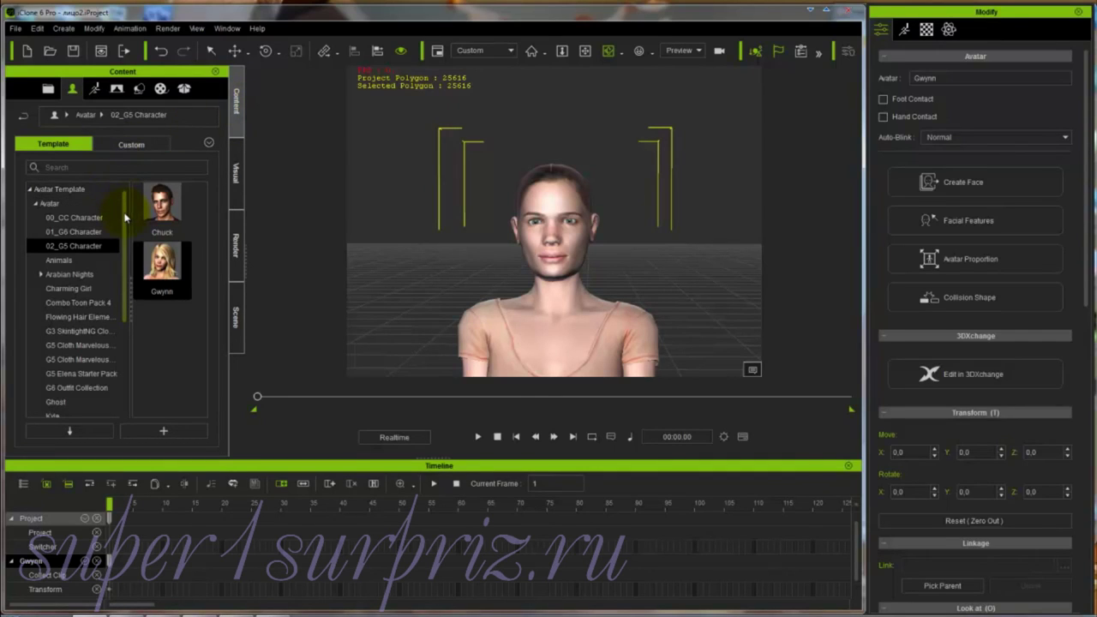
click(52, 204)
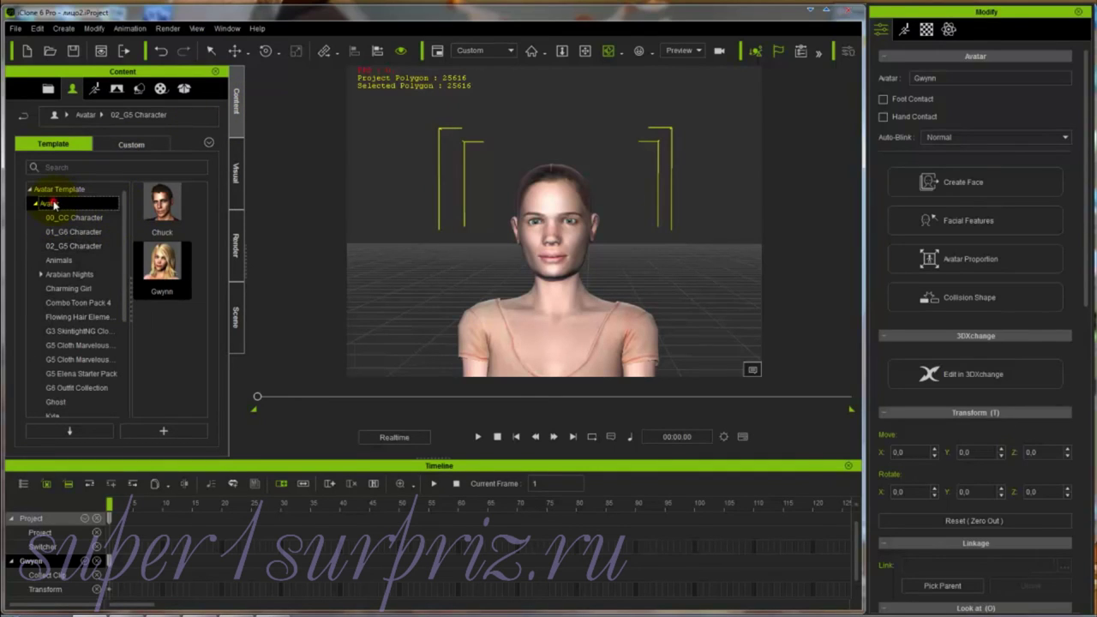
drag(125, 216, 122, 317)
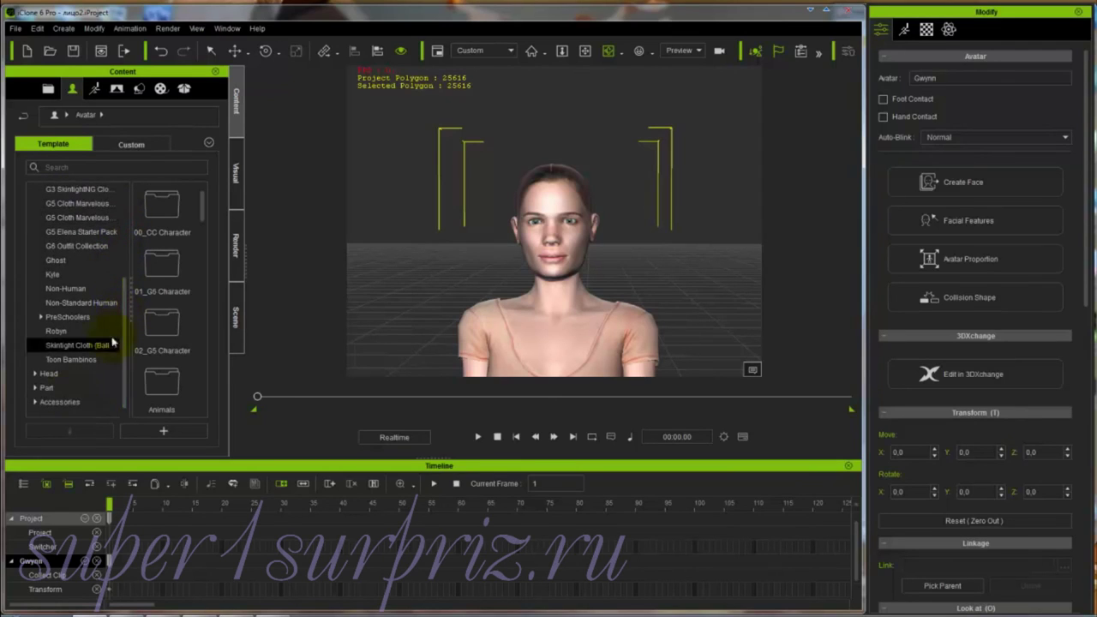
click(35, 388)
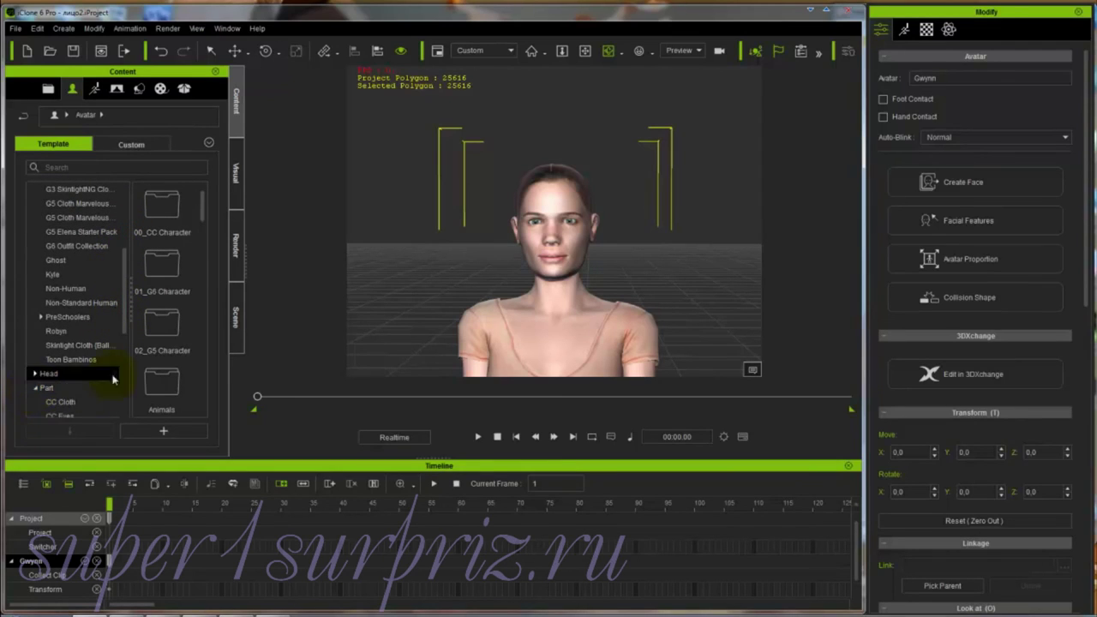
drag(124, 331, 122, 392)
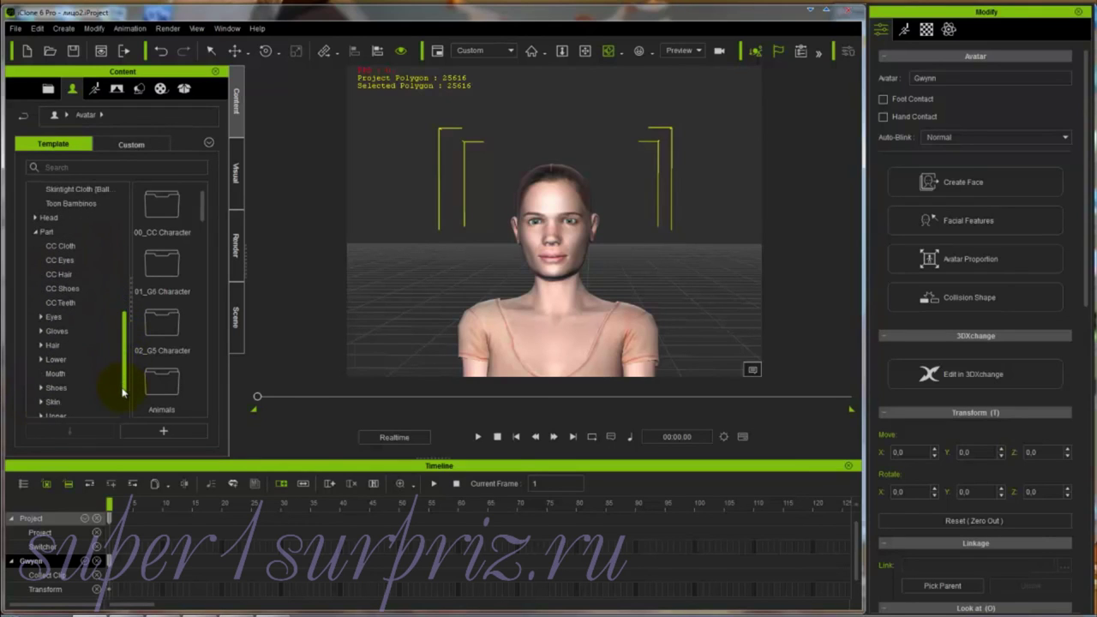
click(41, 317)
click(35, 332)
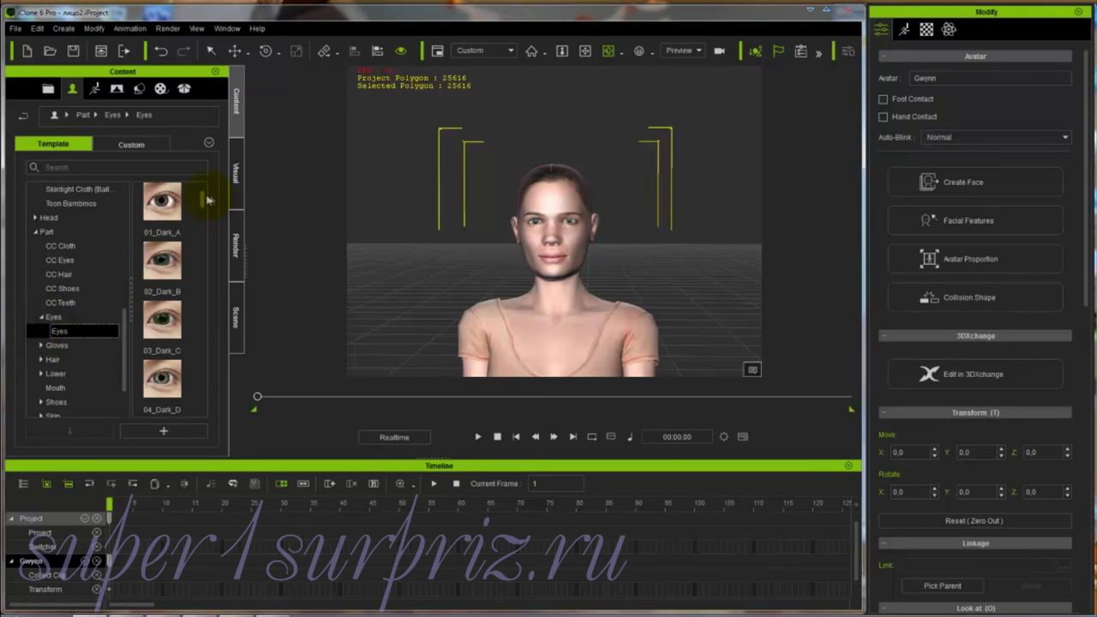
drag(207, 198, 203, 213)
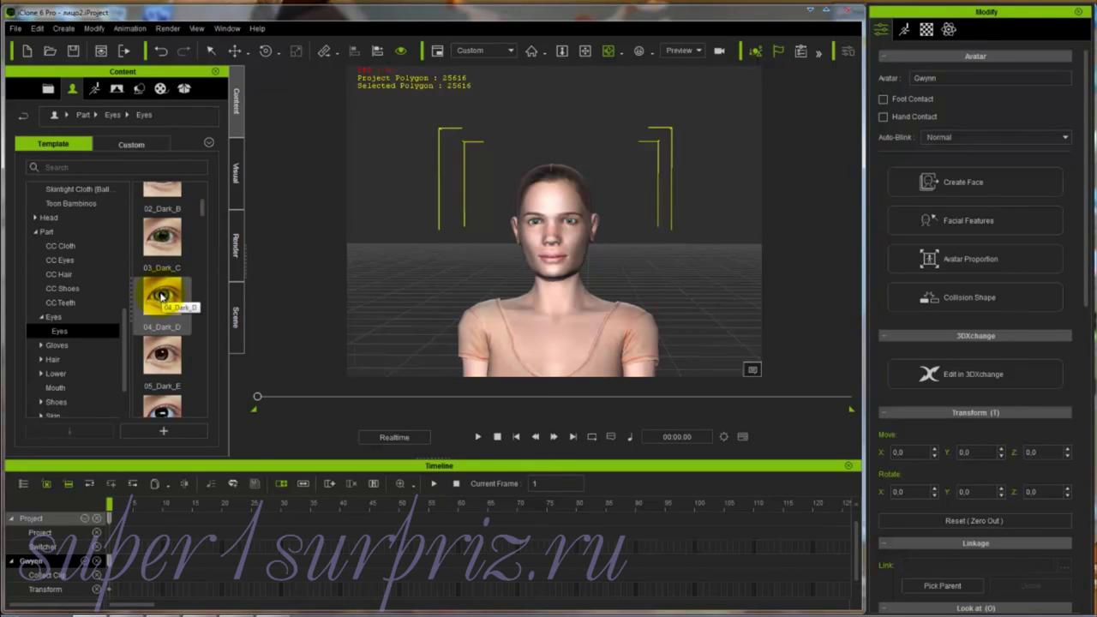
double_click(160, 295)
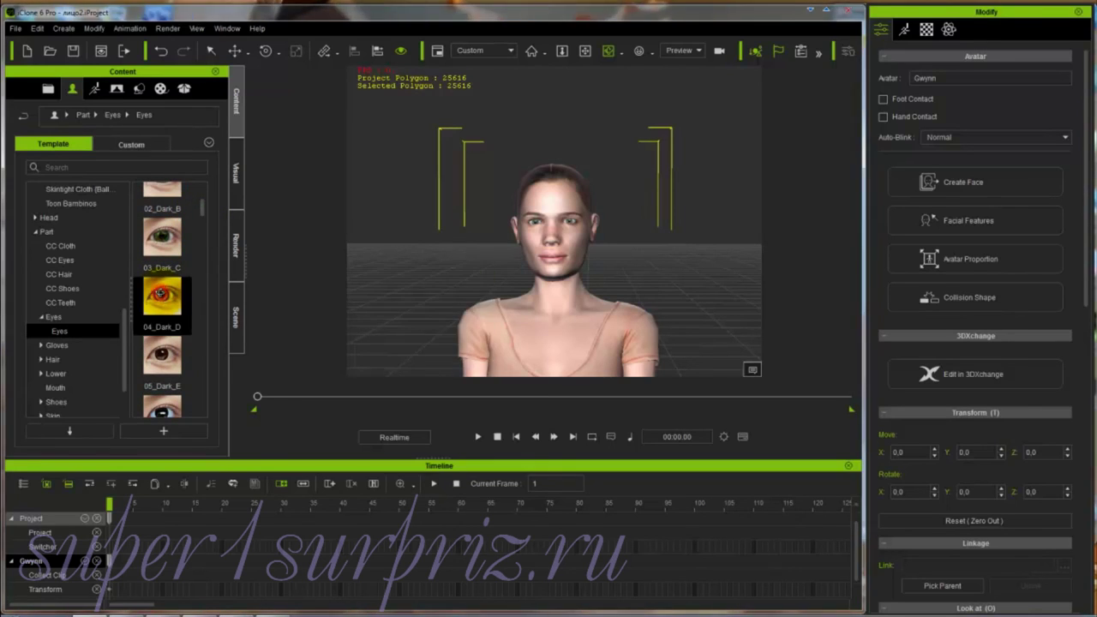
drag(159, 294, 561, 230)
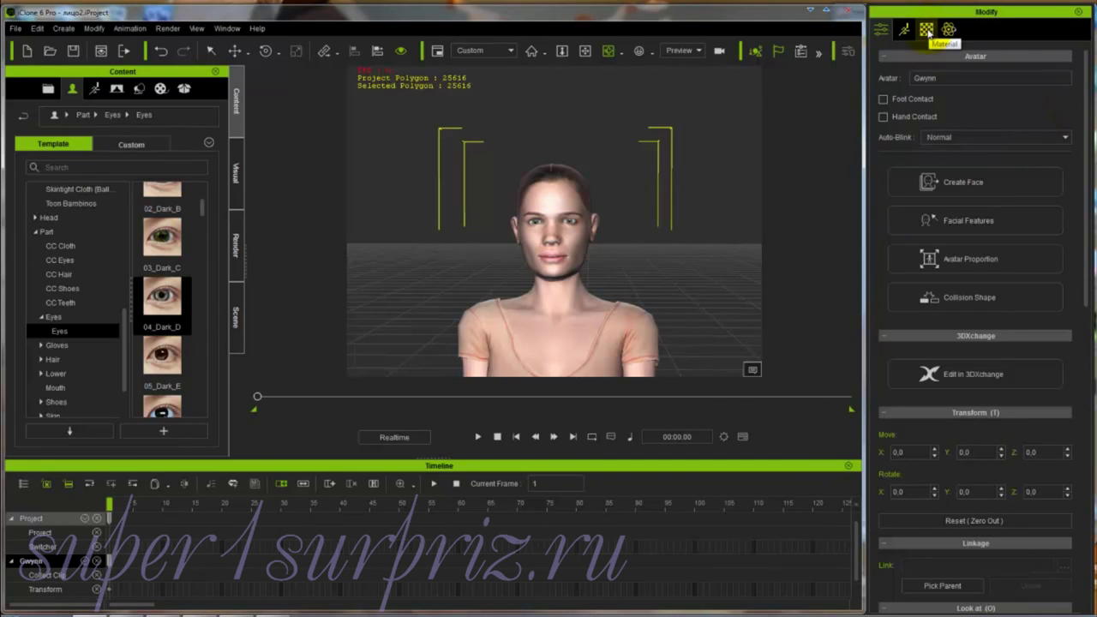
- Tint the right eye's RL_Iris material with Color Balance, shifting it moderately toward cyan and slightly toward green
click(926, 30)
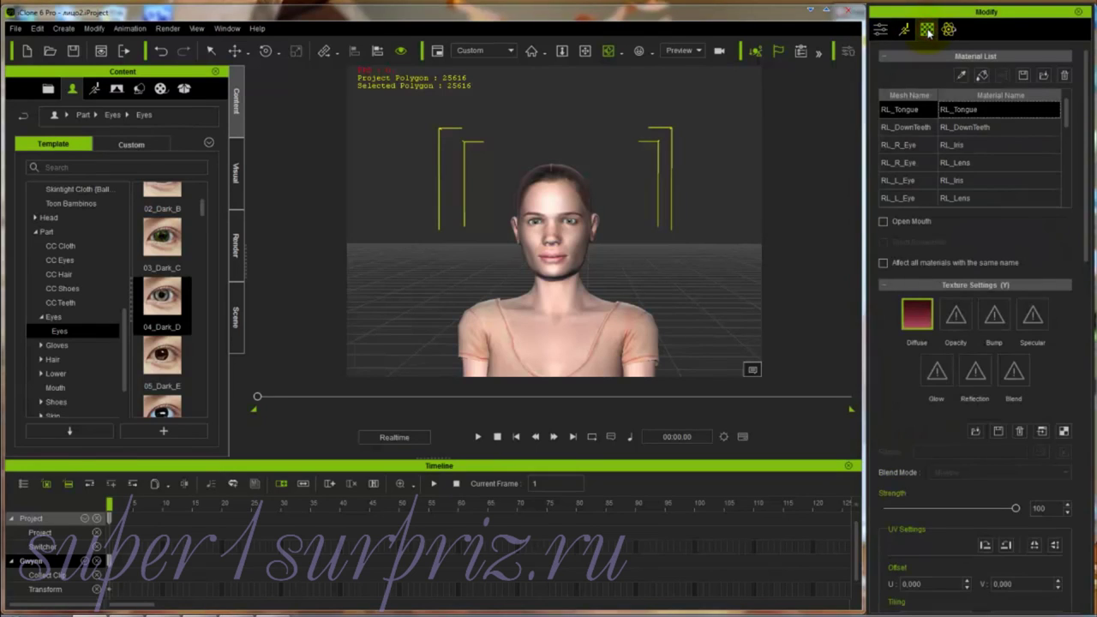
click(910, 145)
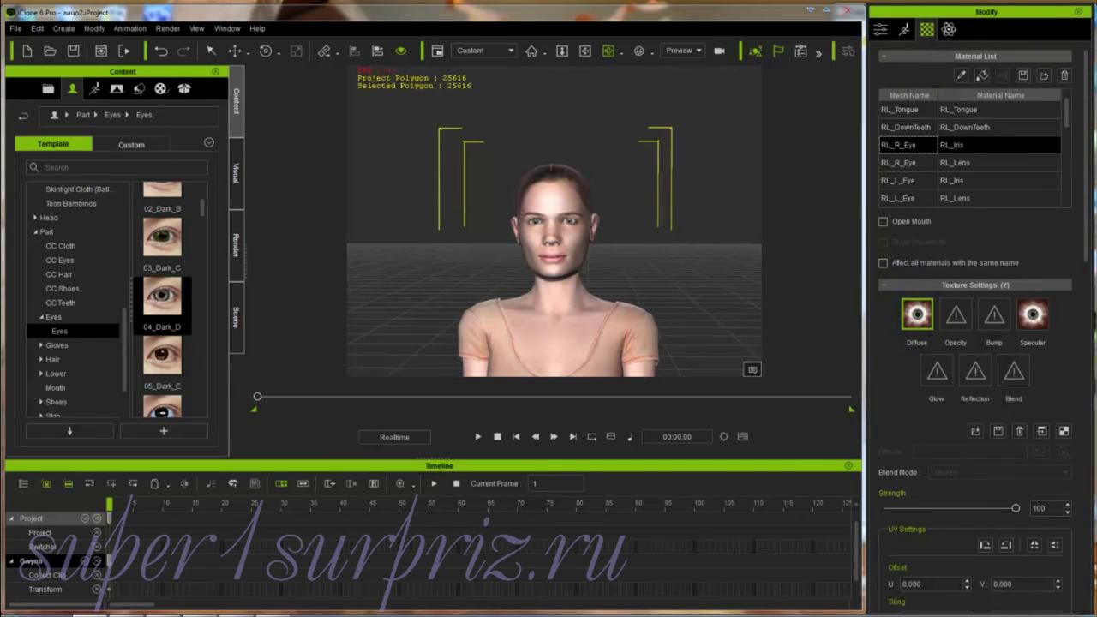
drag(1086, 202, 1059, 570)
drag(951, 504, 887, 524)
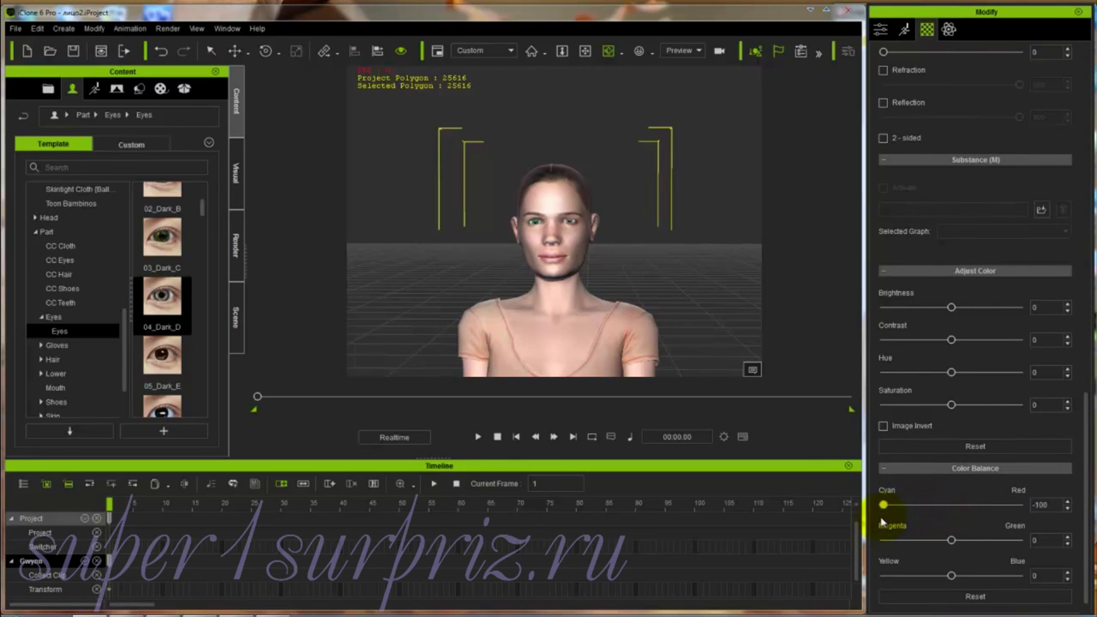
mouse_move(950, 540)
mouse_down()
mouse_move(902, 541)
mouse_move(954, 540)
mouse_up()
drag(888, 507, 936, 509)
- Save the right iris's diffuse texture as z.jpg, replacing the existing file
drag(1086, 447, 1094, 156)
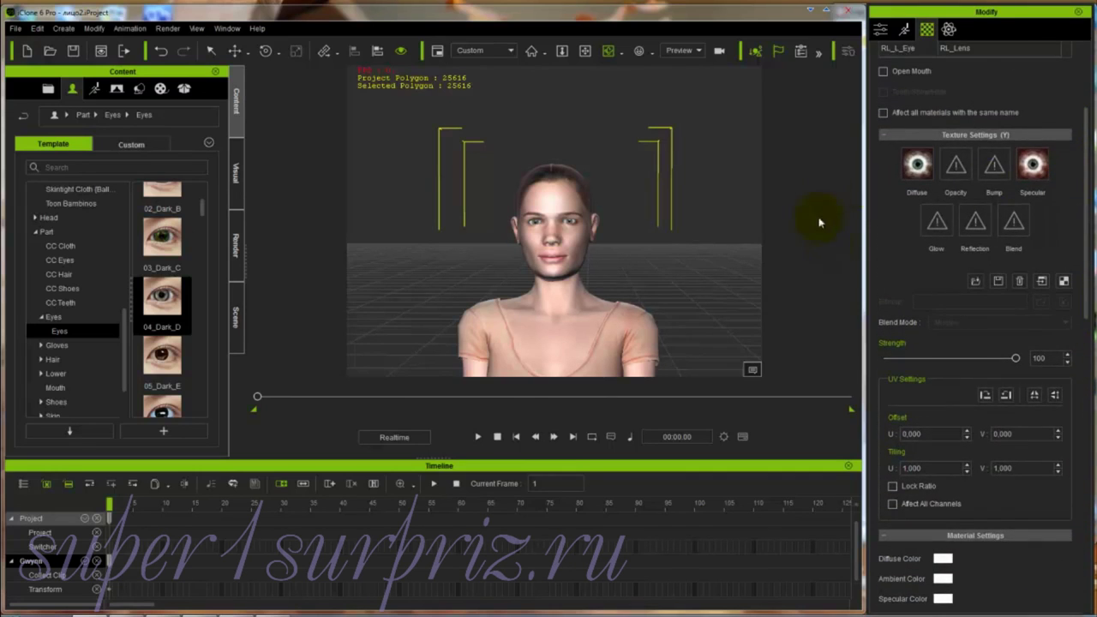
click(916, 164)
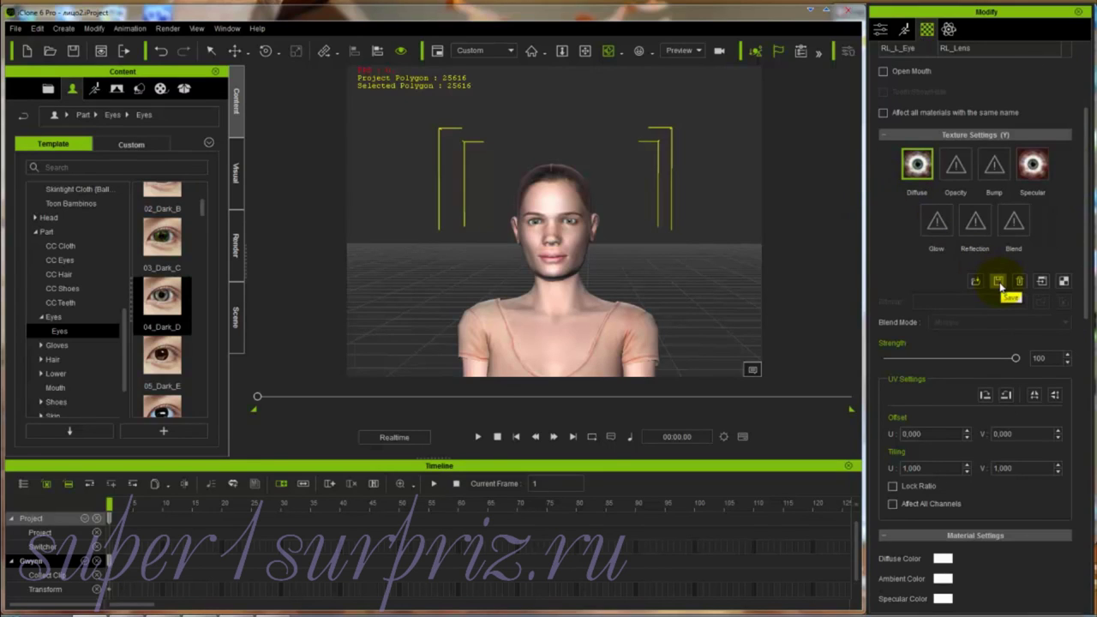
click(999, 283)
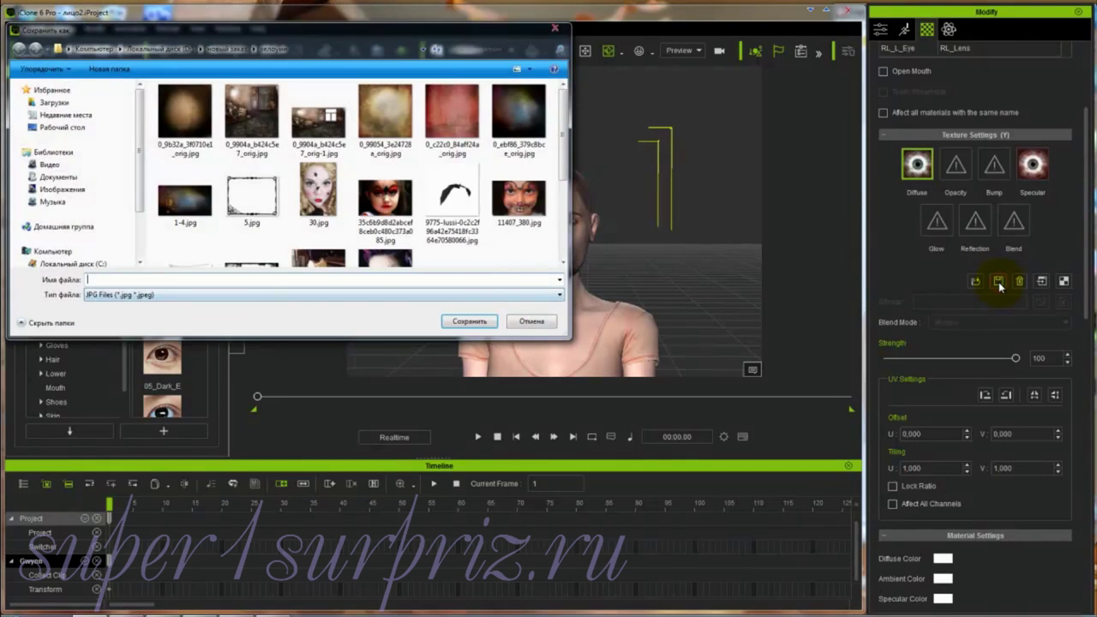
scroll(502, 238, down, 10)
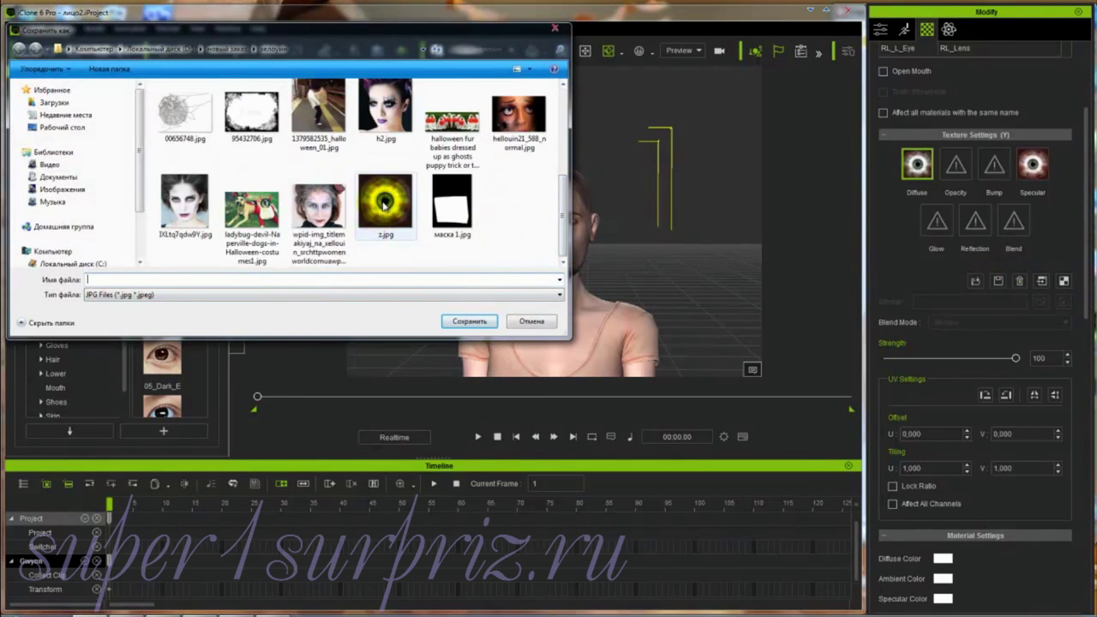
click(384, 203)
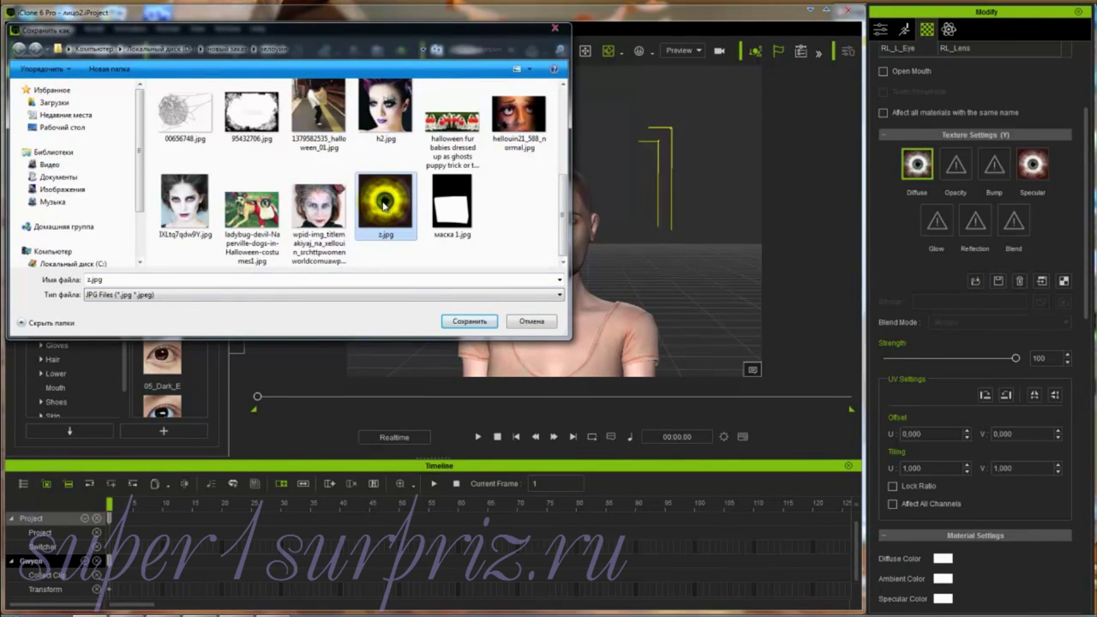
click(468, 320)
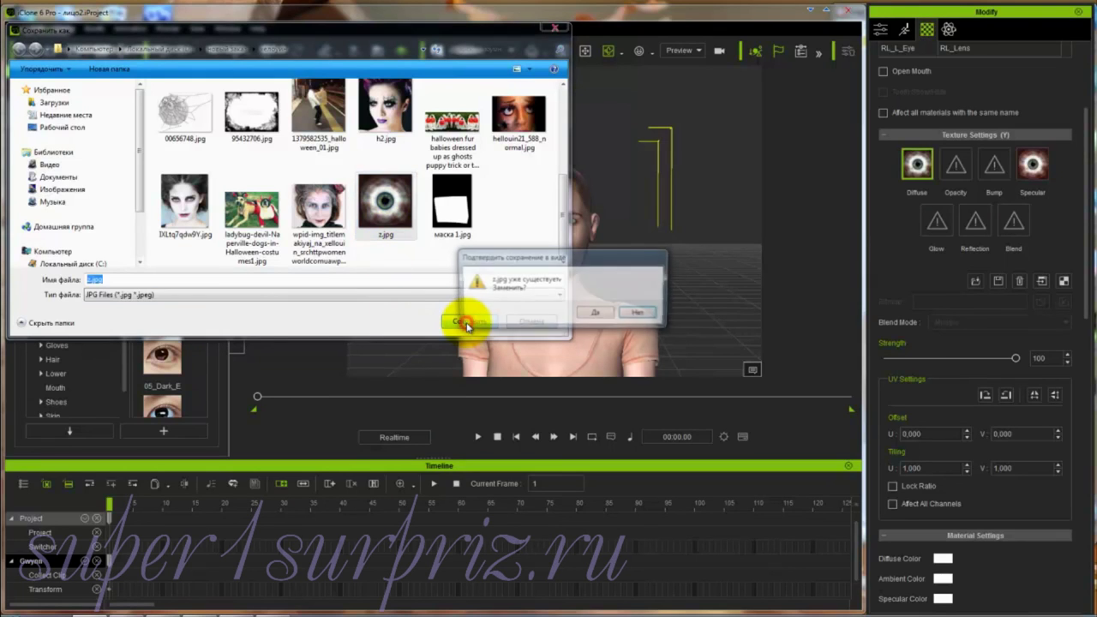
click(598, 314)
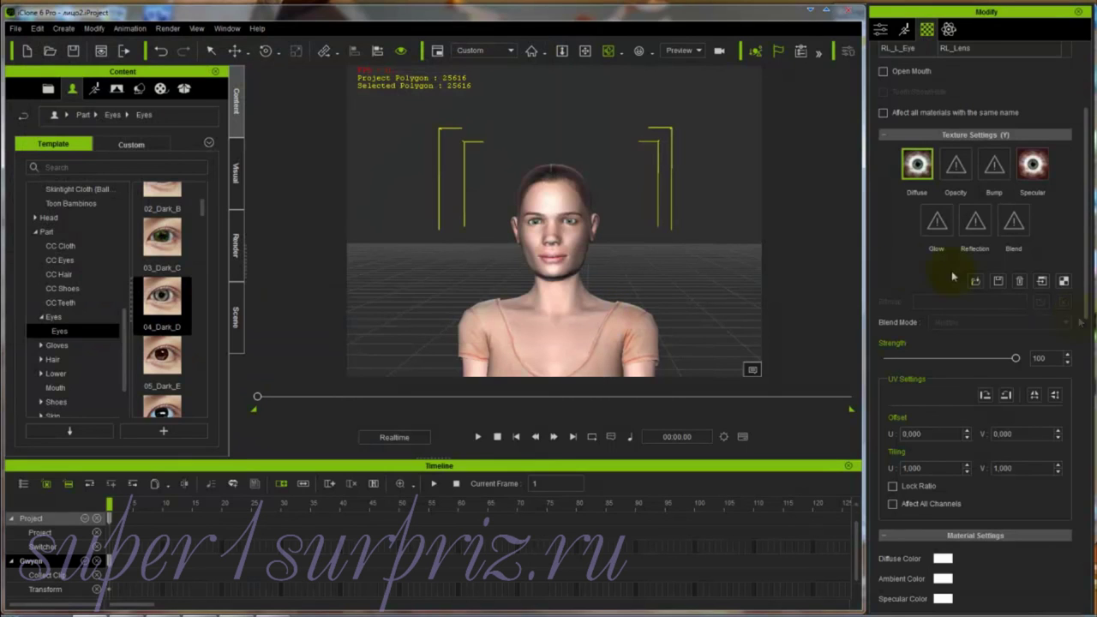
- Load z.jpg as the diffuse texture of the left eye's RL_Iris material
drag(553, 261, 665, 237)
drag(1085, 199, 1086, 159)
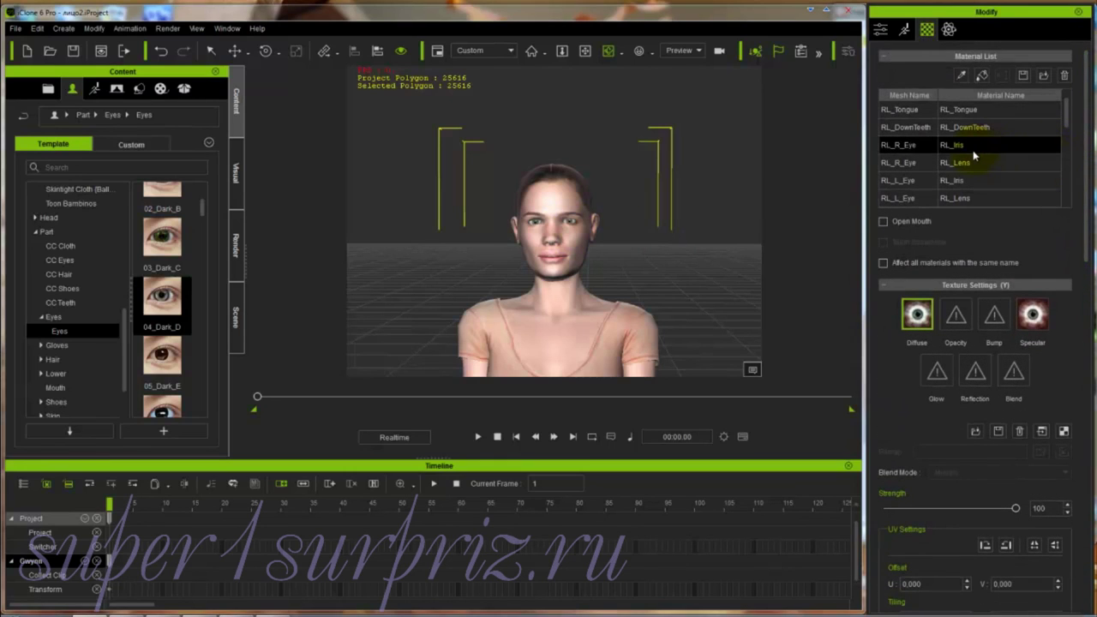
click(906, 181)
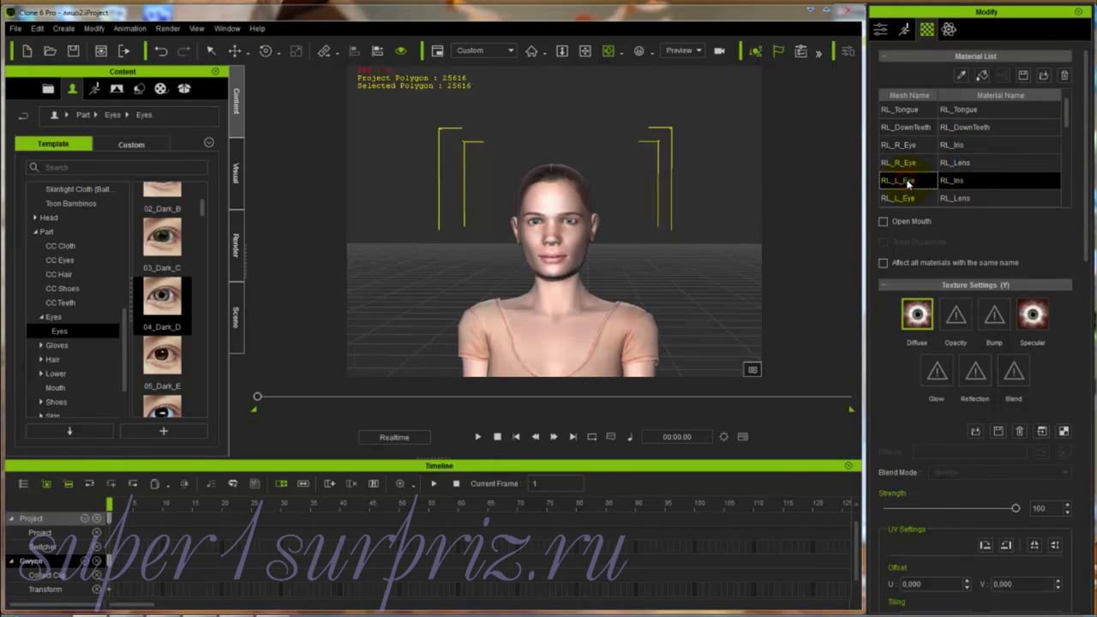
click(916, 315)
click(975, 432)
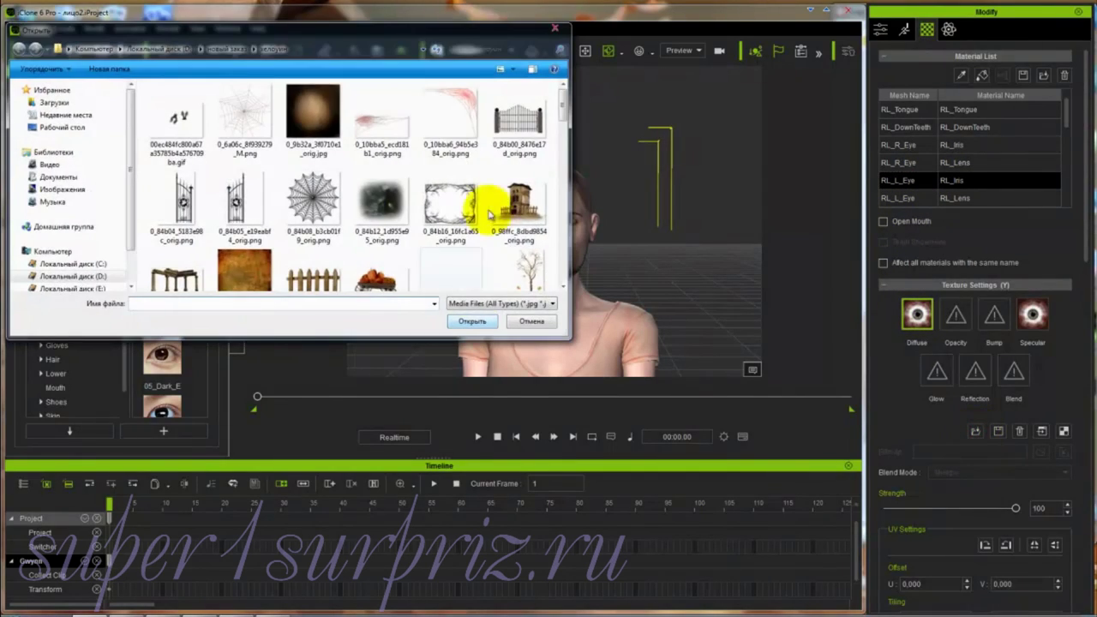
drag(563, 111, 558, 290)
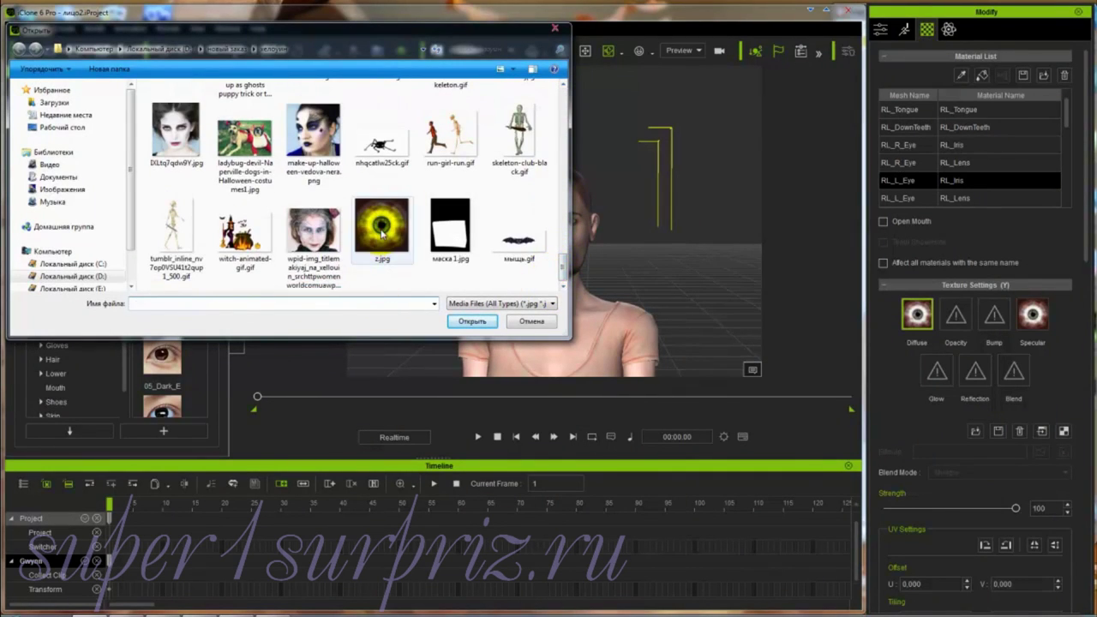
click(381, 229)
click(469, 322)
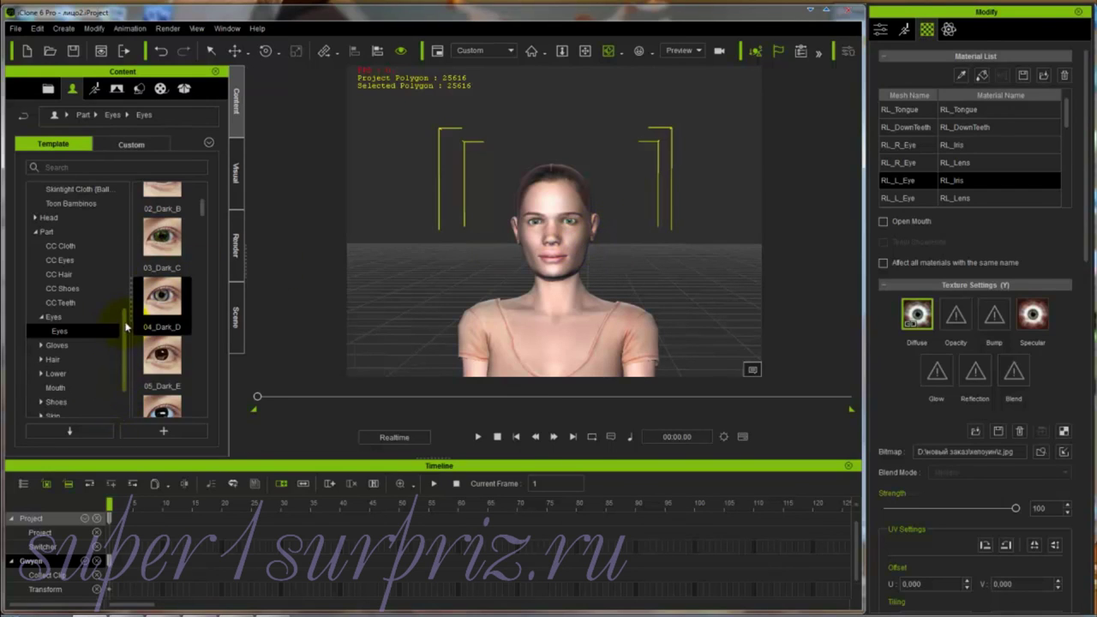
- Find the G5 Next Gen female hair category in the library and apply the Bun hairstyle to the avatar
scroll(65, 319, down, 1)
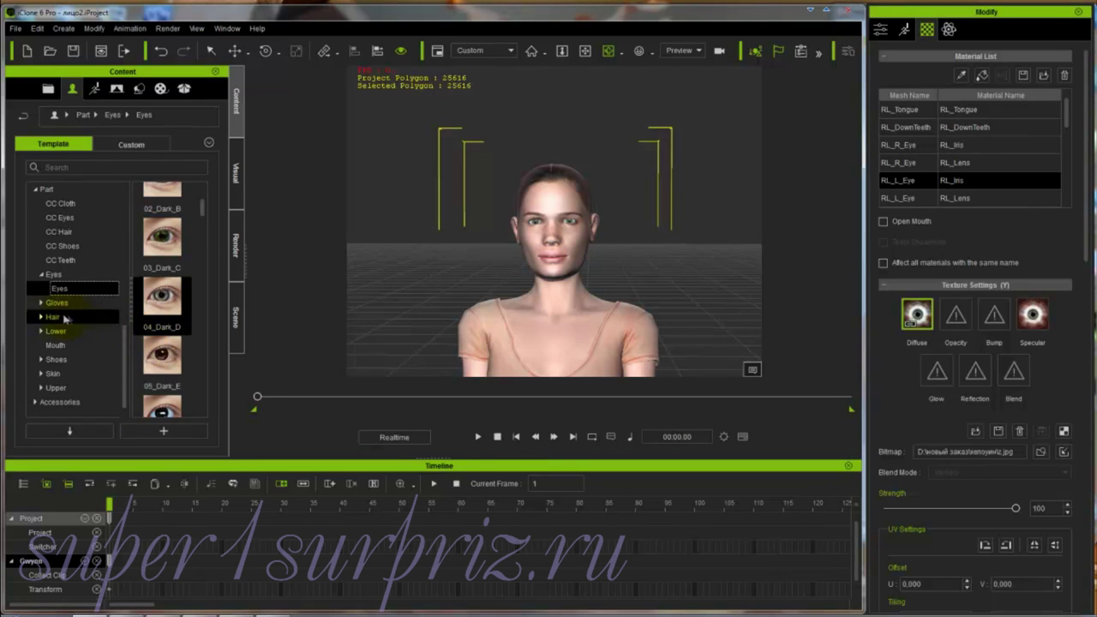
click(41, 317)
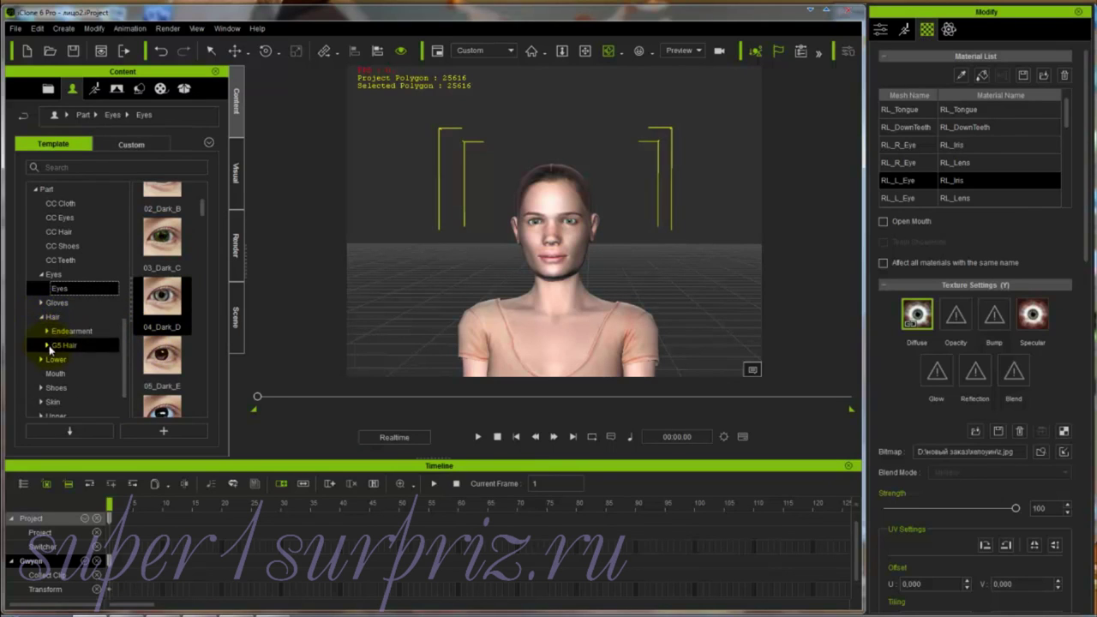
click(47, 344)
click(84, 374)
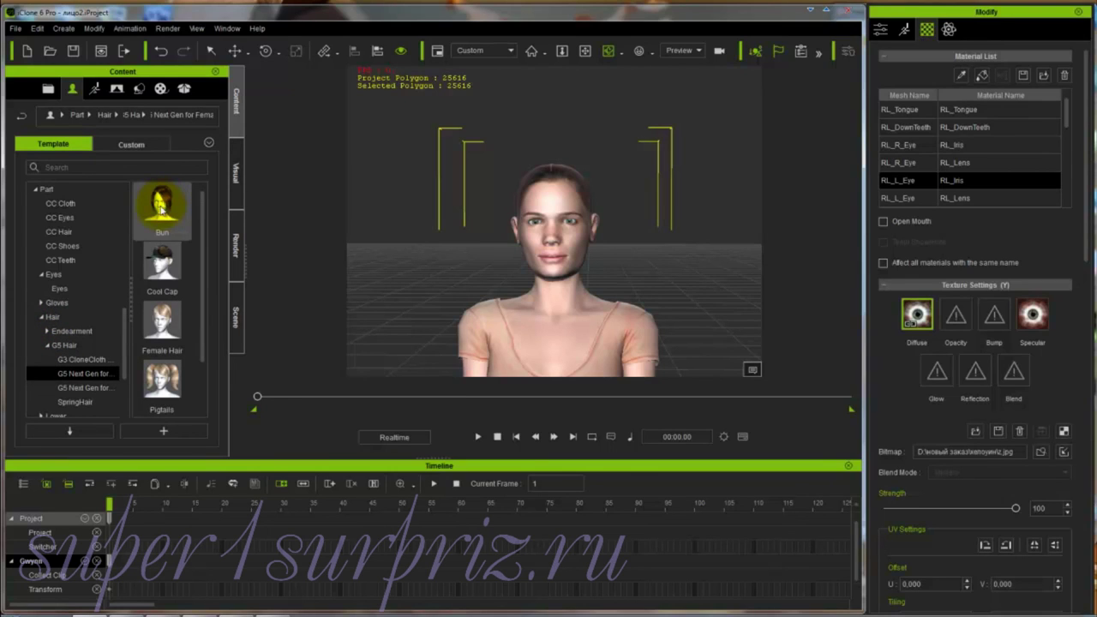
double_click(160, 206)
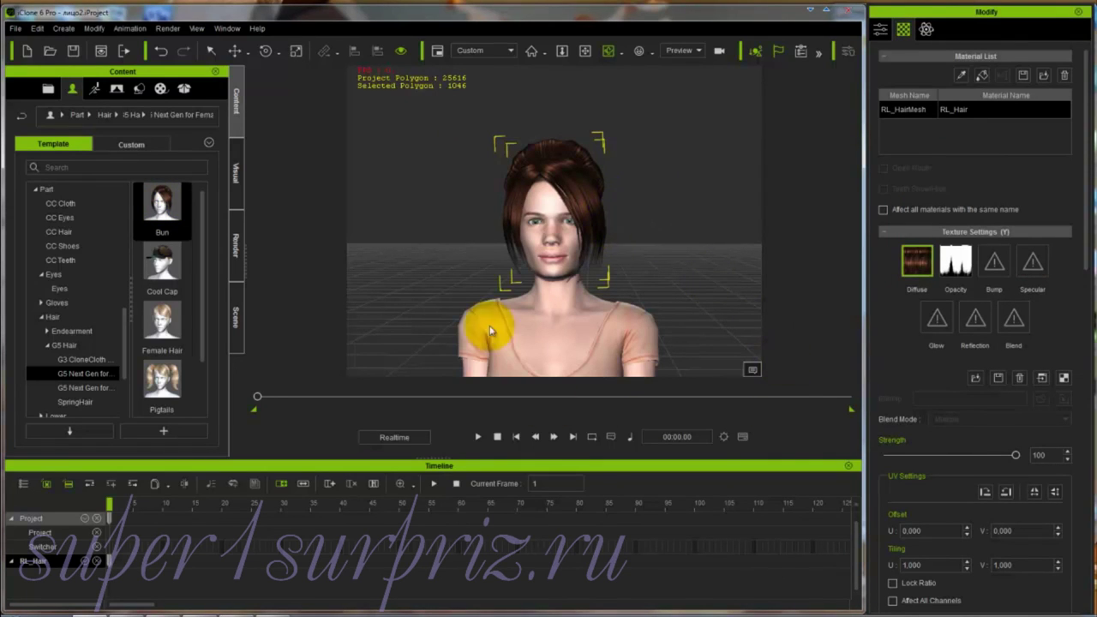
- Switch to FastStone Image Viewer and place the Snaps_1.jpg photo beside the avatar for comparison
click(163, 608)
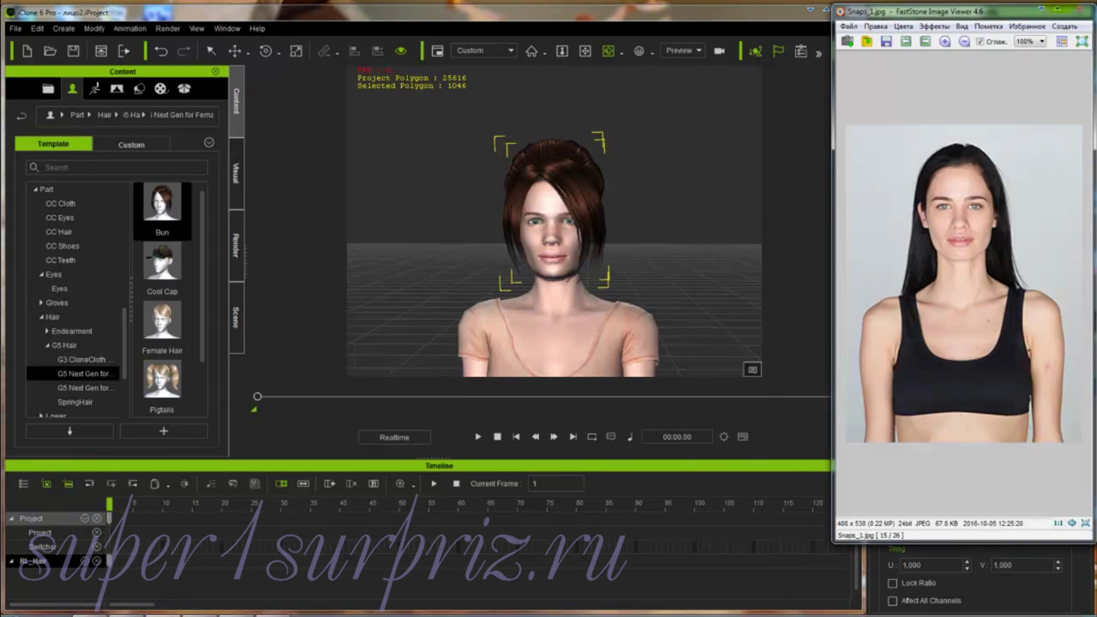
drag(1014, 10, 851, 17)
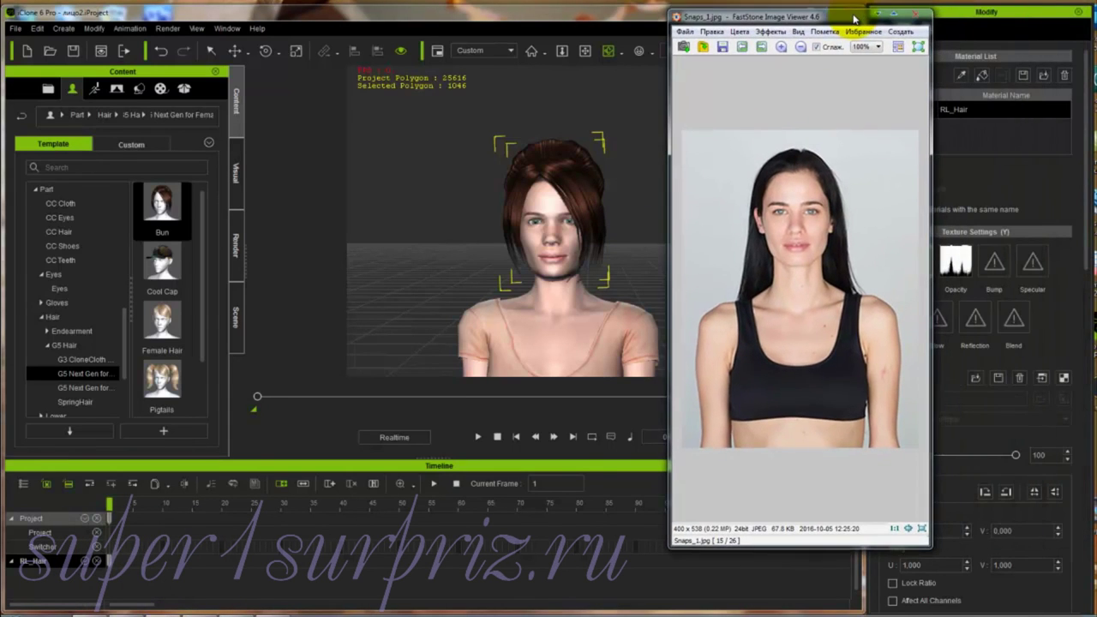